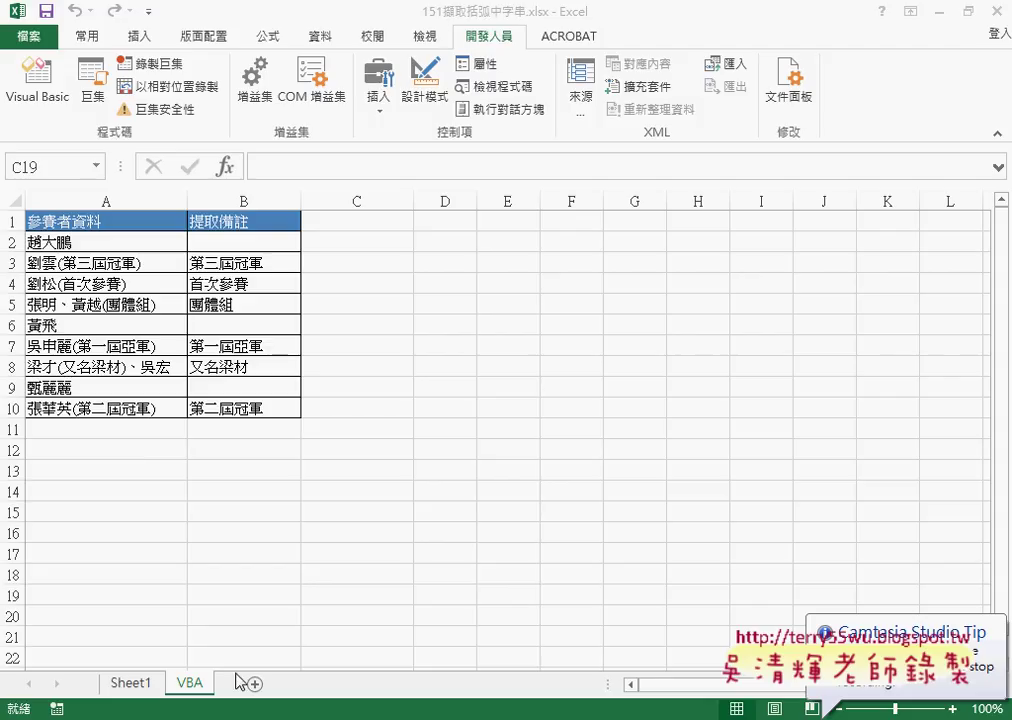
# - Open the workbook 151擷取括弧中字串.xlsx from the 01文字與資料函數 folder
pyautogui.moveTo(500, 719)
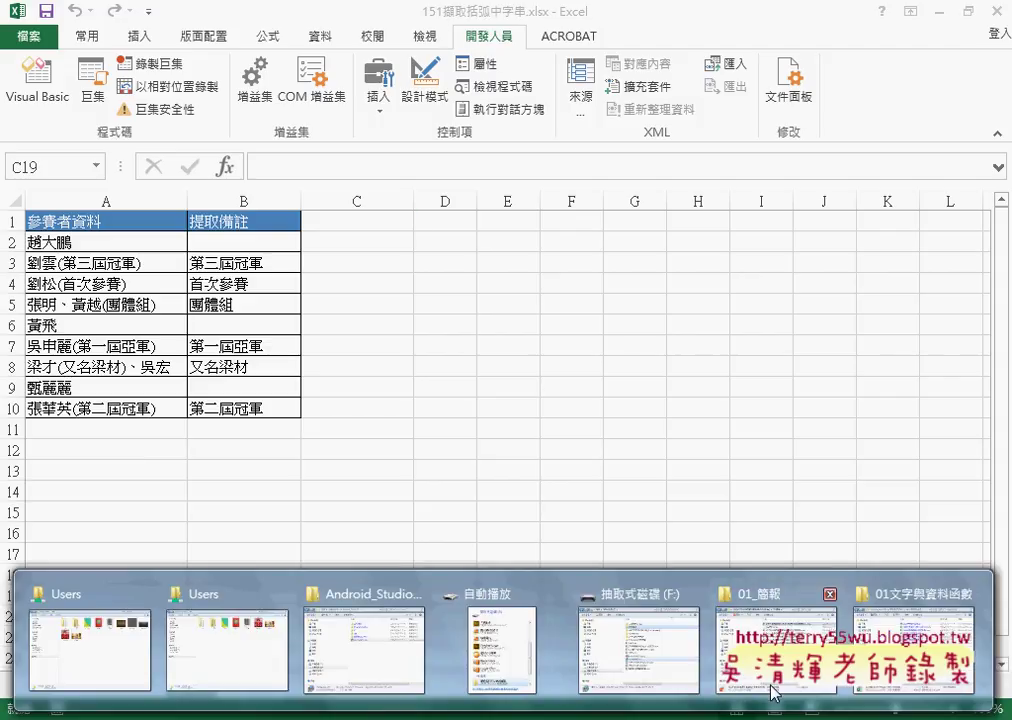
pyautogui.click(912, 645)
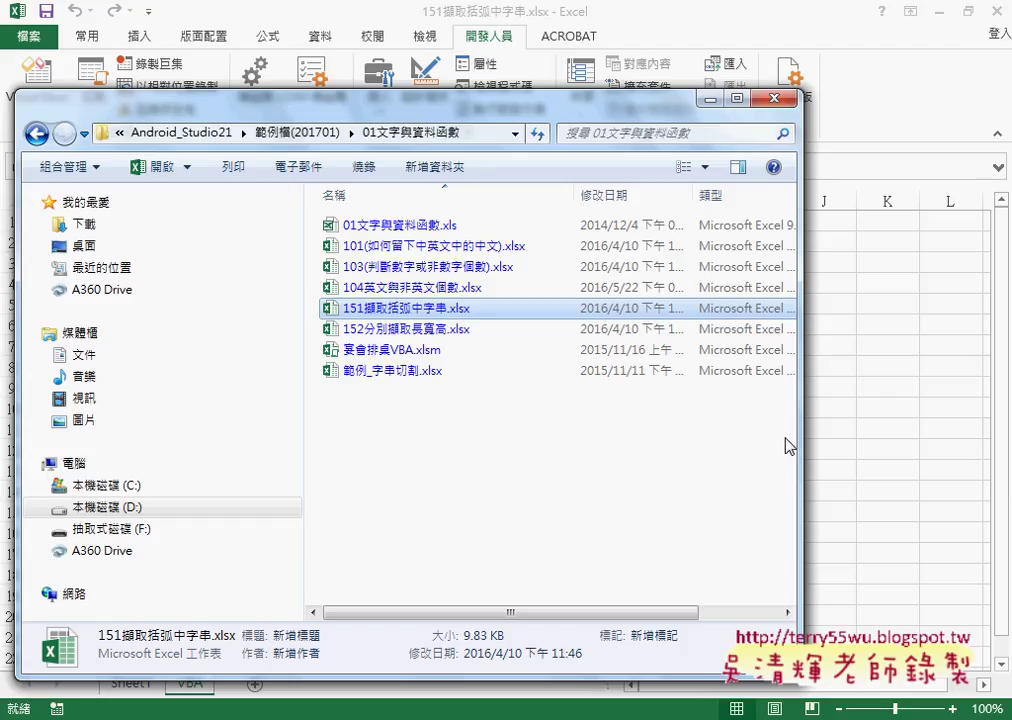
pyautogui.click(295, 133)
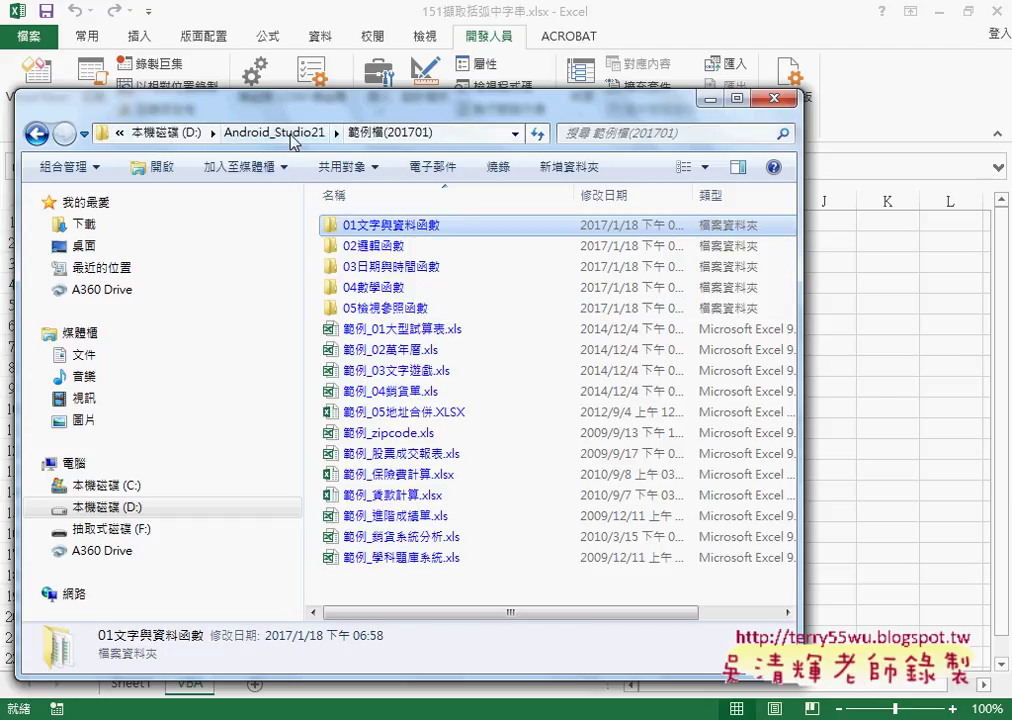
pyautogui.doubleClick(385, 232)
pyautogui.click(385, 311)
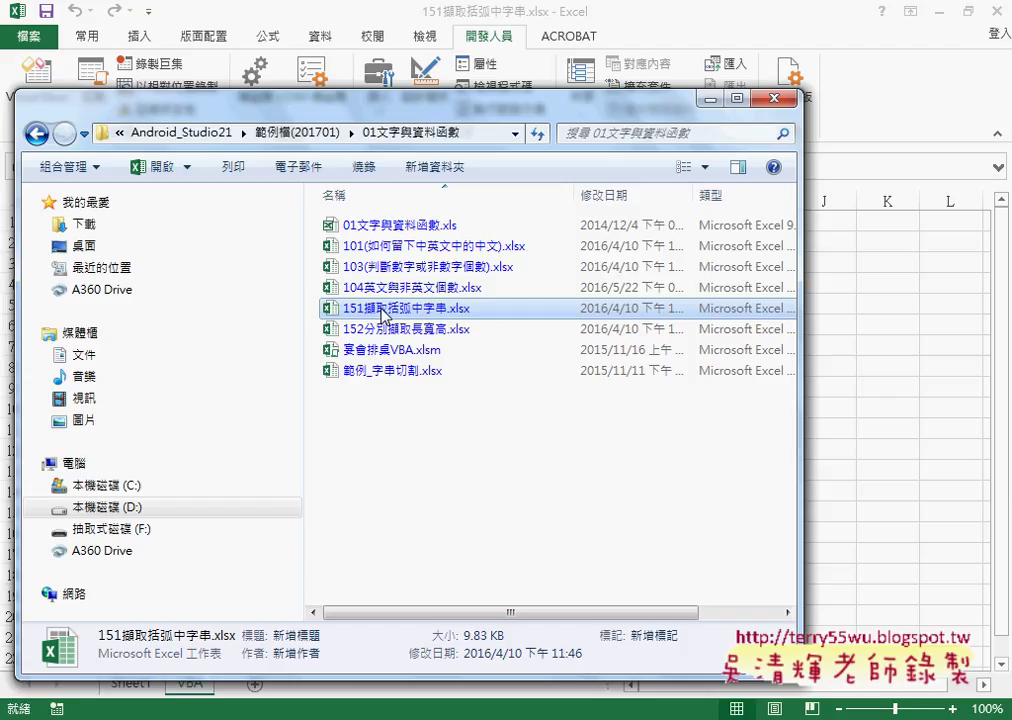
pyautogui.doubleClick(385, 310)
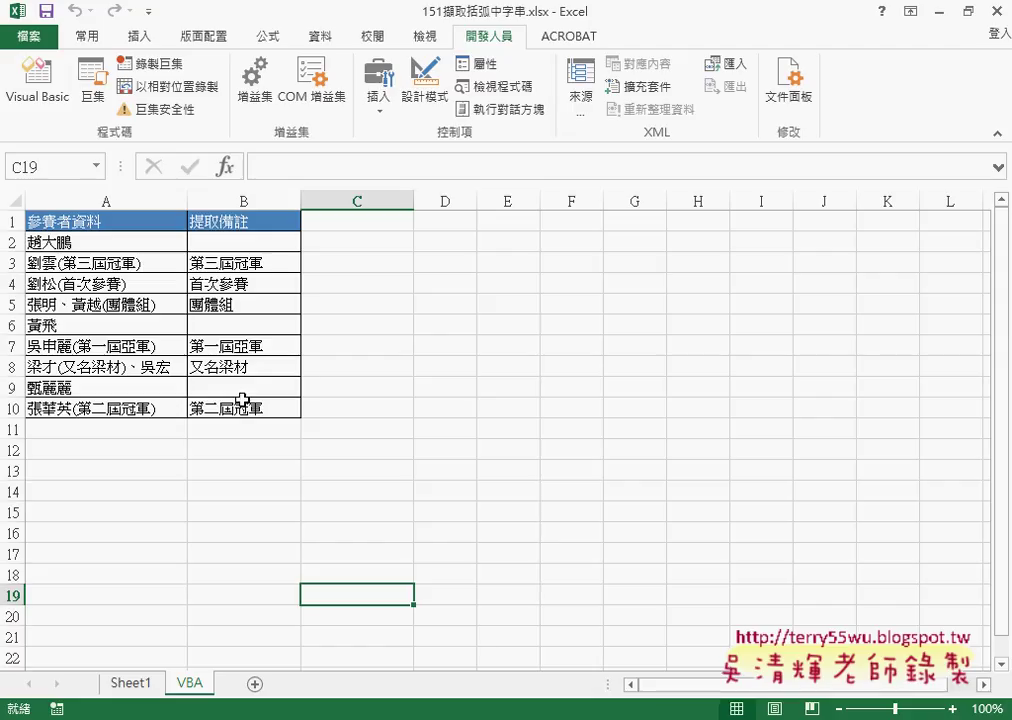
# - On Sheet1, inspect the participant entries in column A, starting with A2
pyautogui.click(133, 683)
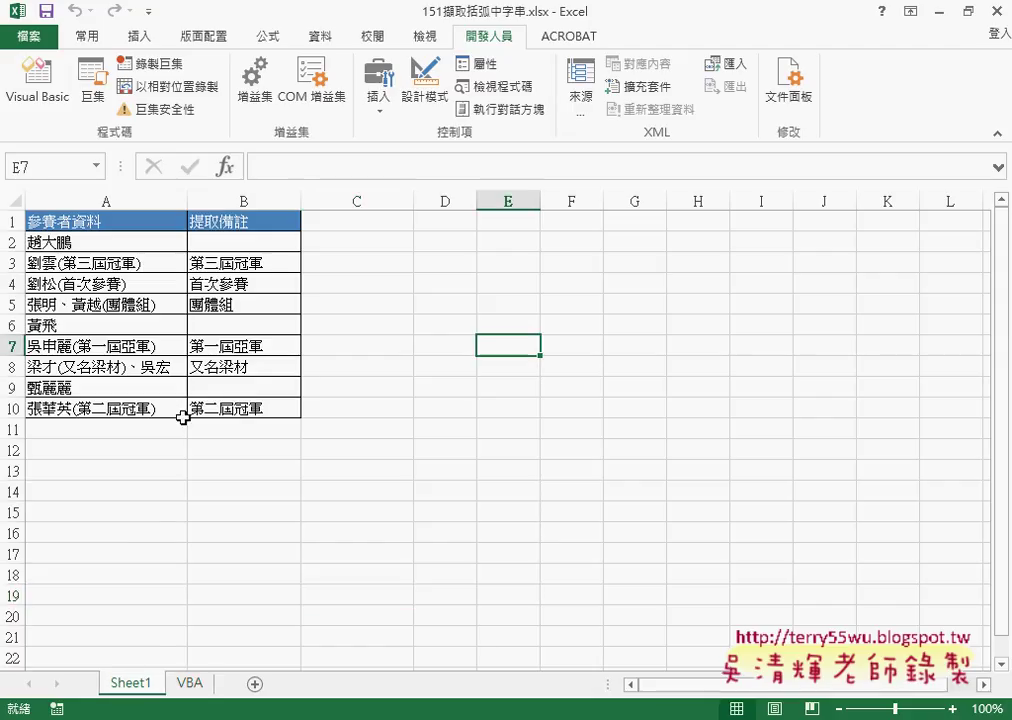
pyautogui.click(88, 201)
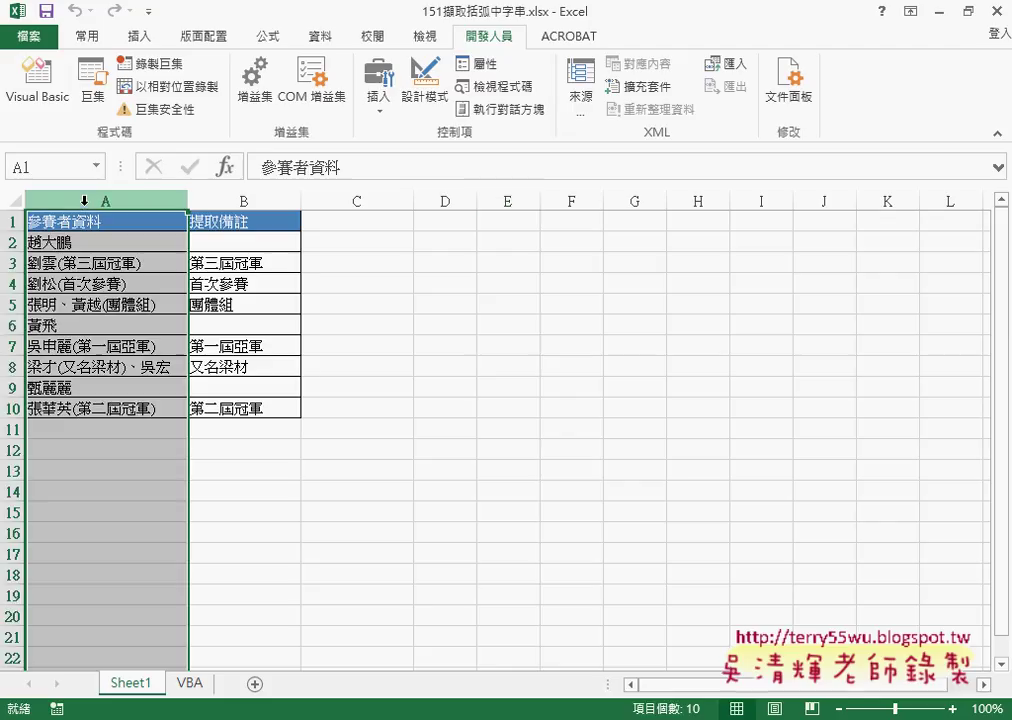
pyautogui.moveTo(81, 201); pyautogui.dragTo(222, 203)
pyautogui.click(75, 241)
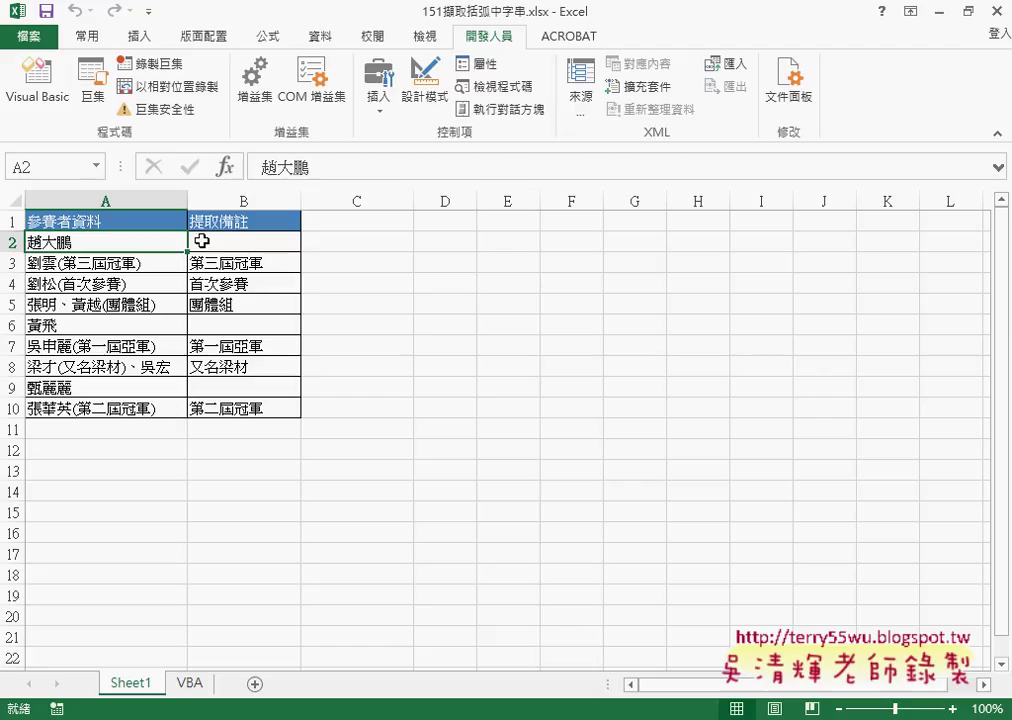
# - Check the extraction formula in B2:B10, then delete those results
pyautogui.moveTo(203, 240); pyautogui.dragTo(237, 410)
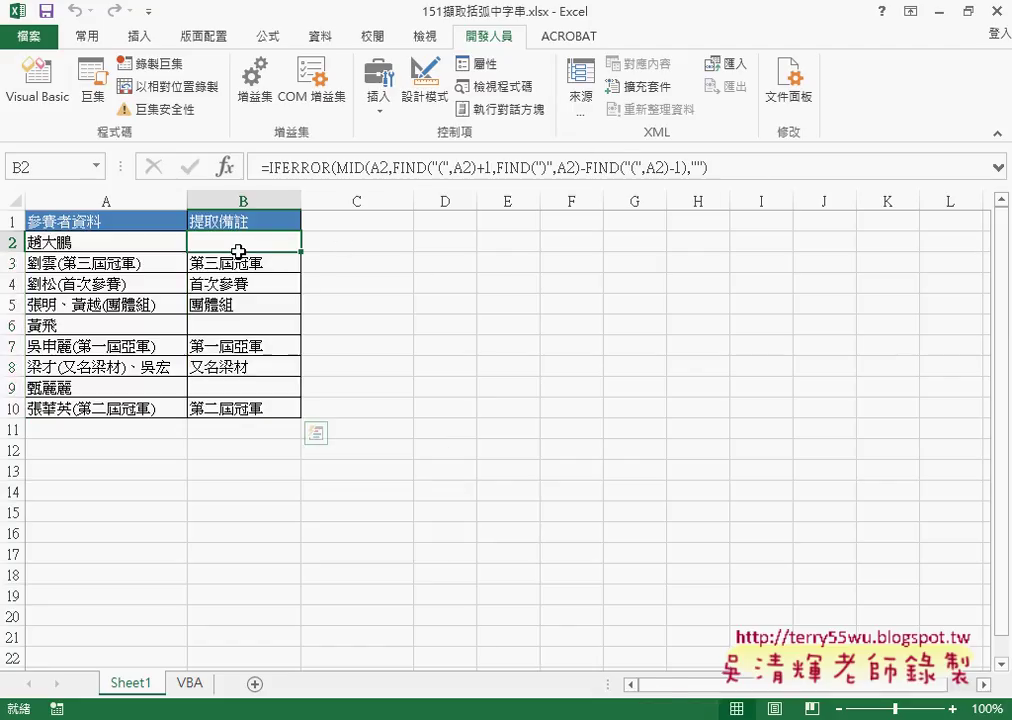
pyautogui.moveTo(241, 241); pyautogui.dragTo(223, 403)
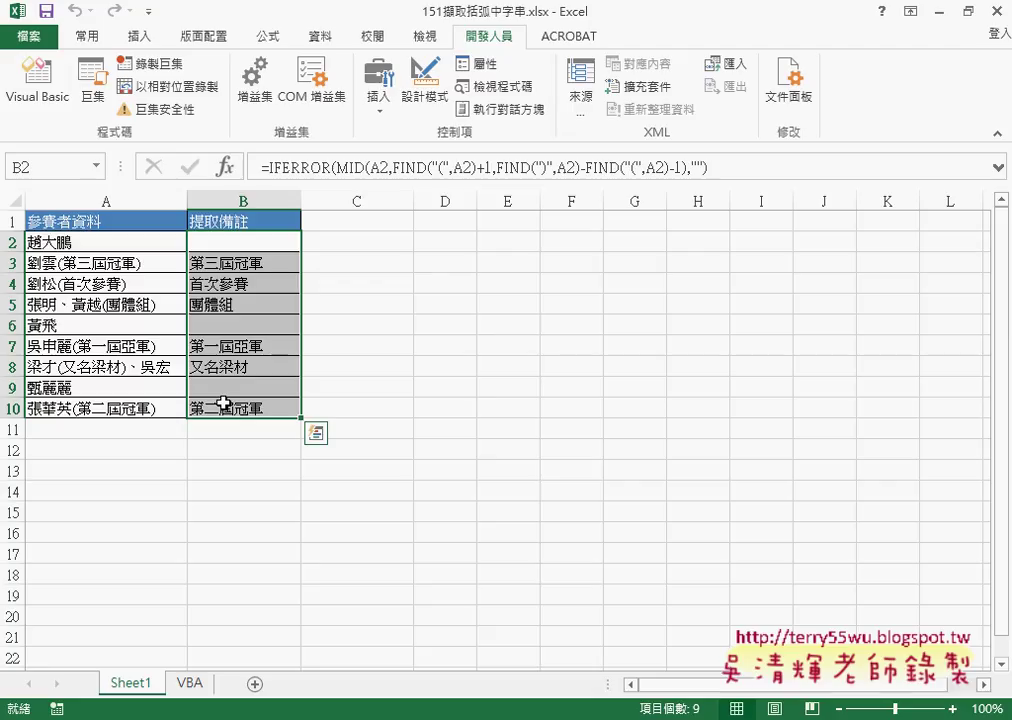
pyautogui.press('Delete')
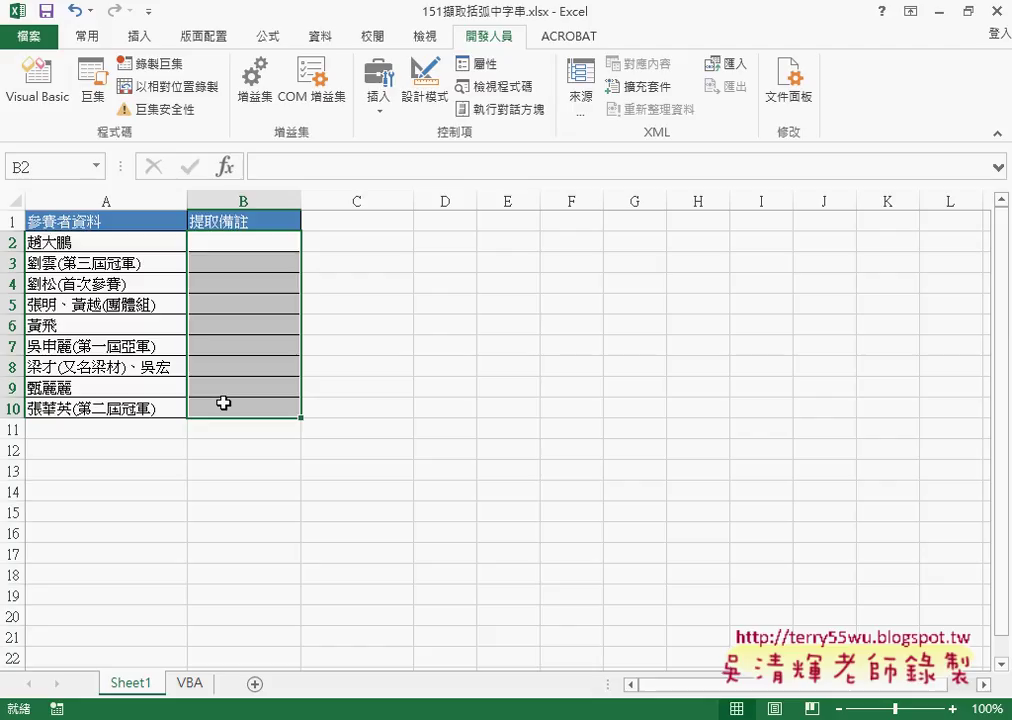
pyautogui.click(84, 241)
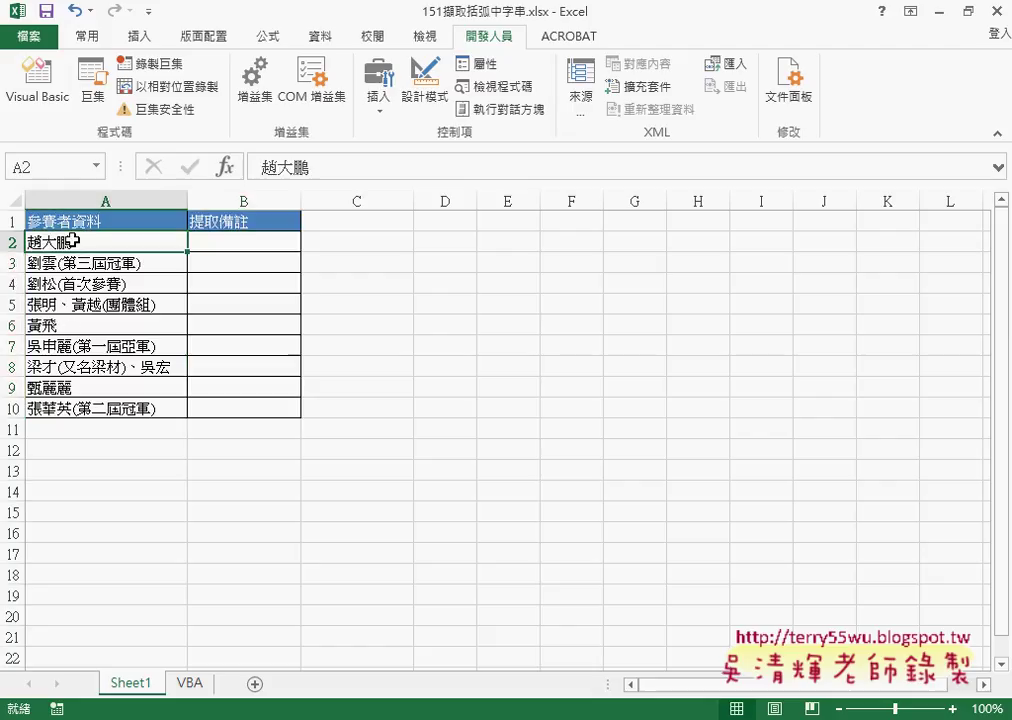
pyautogui.click(117, 268)
pyautogui.doubleClick(97, 258)
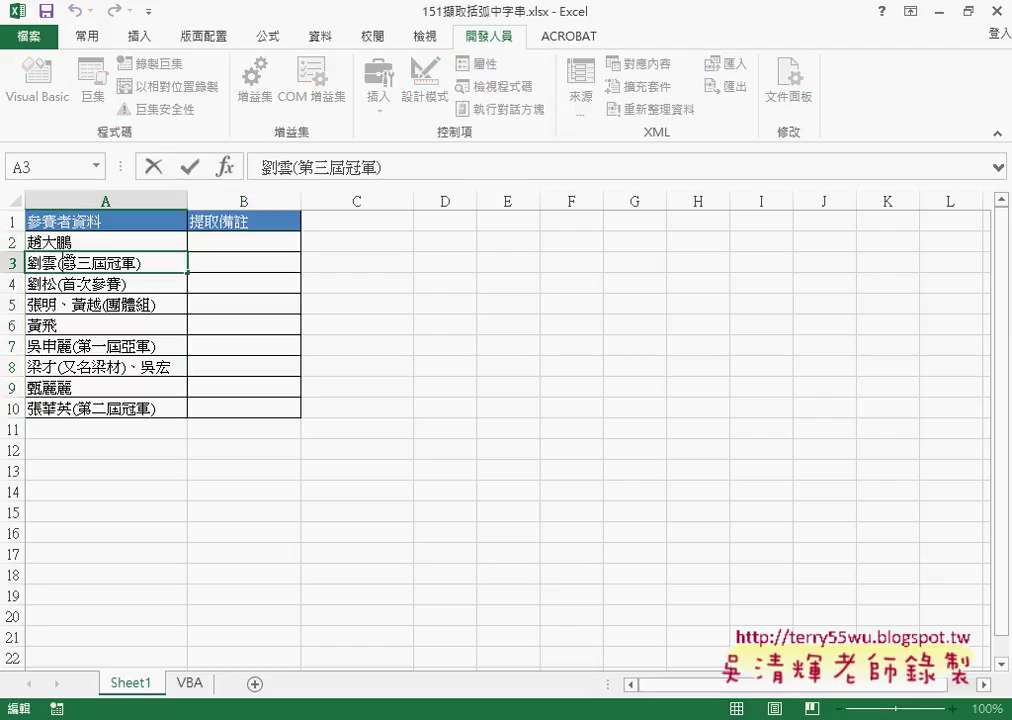
pyautogui.moveTo(138, 263); pyautogui.dragTo(208, 268)
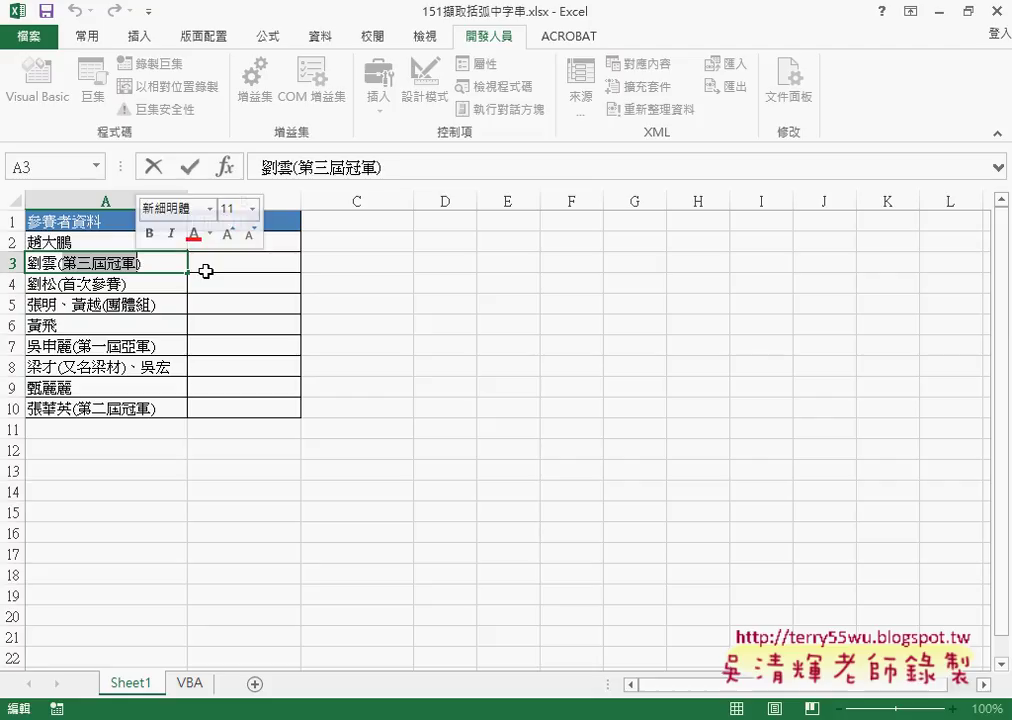
pyautogui.click(210, 270)
pyautogui.click(90, 284)
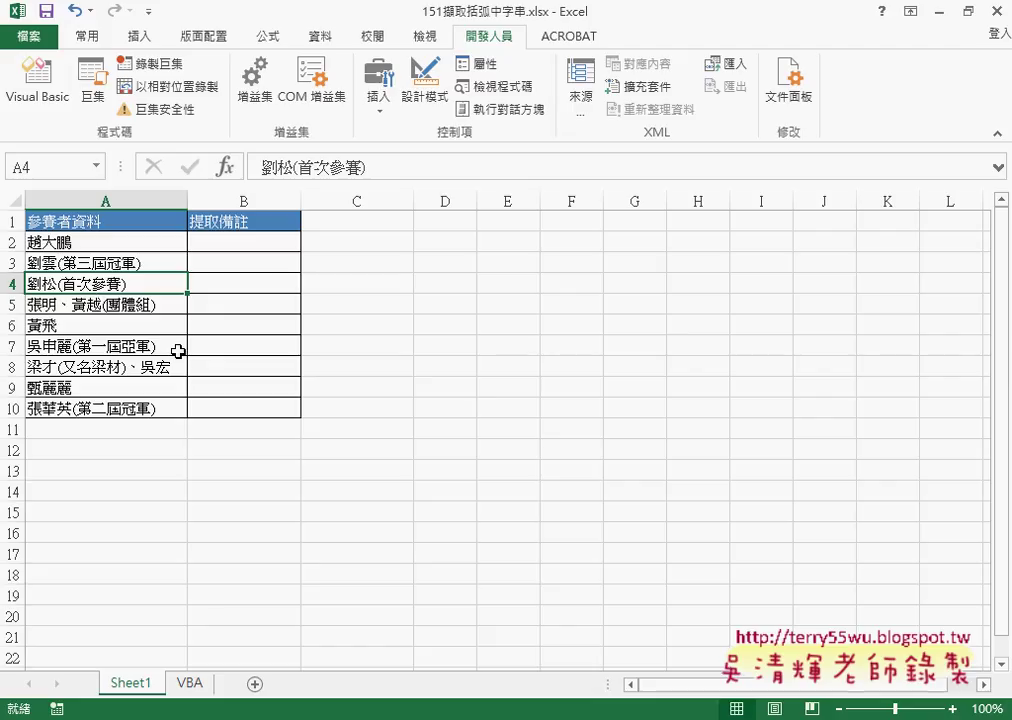
pyautogui.click(190, 684)
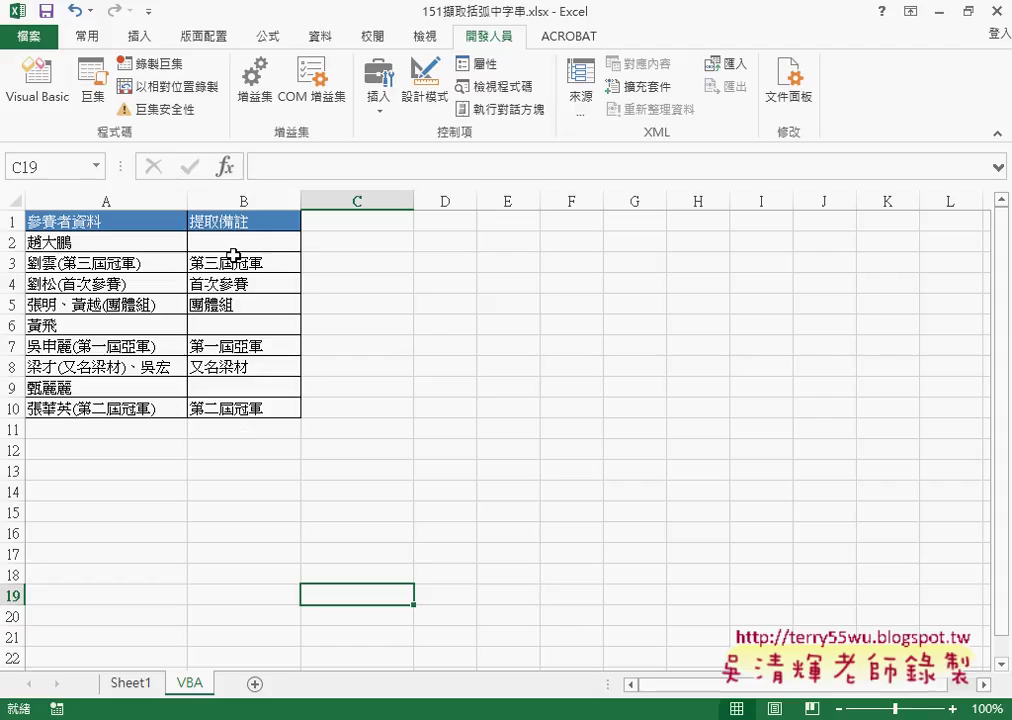
# - Clear the existing results in B2:B10 and select B2
pyautogui.moveTo(243, 242); pyautogui.dragTo(224, 410)
pyautogui.press('Delete')
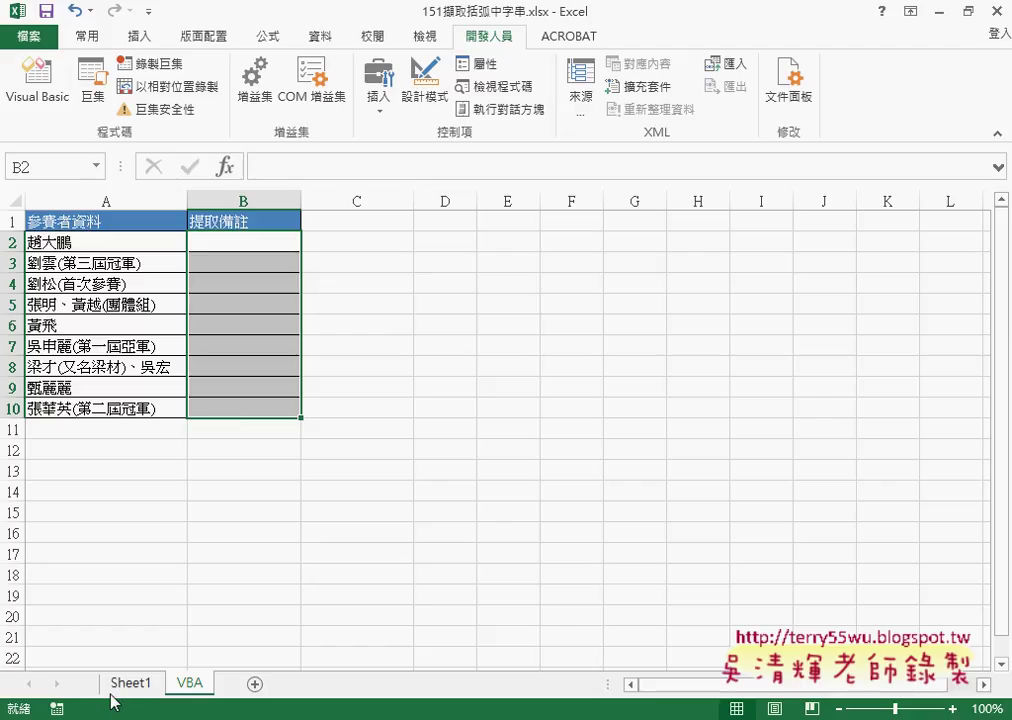
pyautogui.click(217, 238)
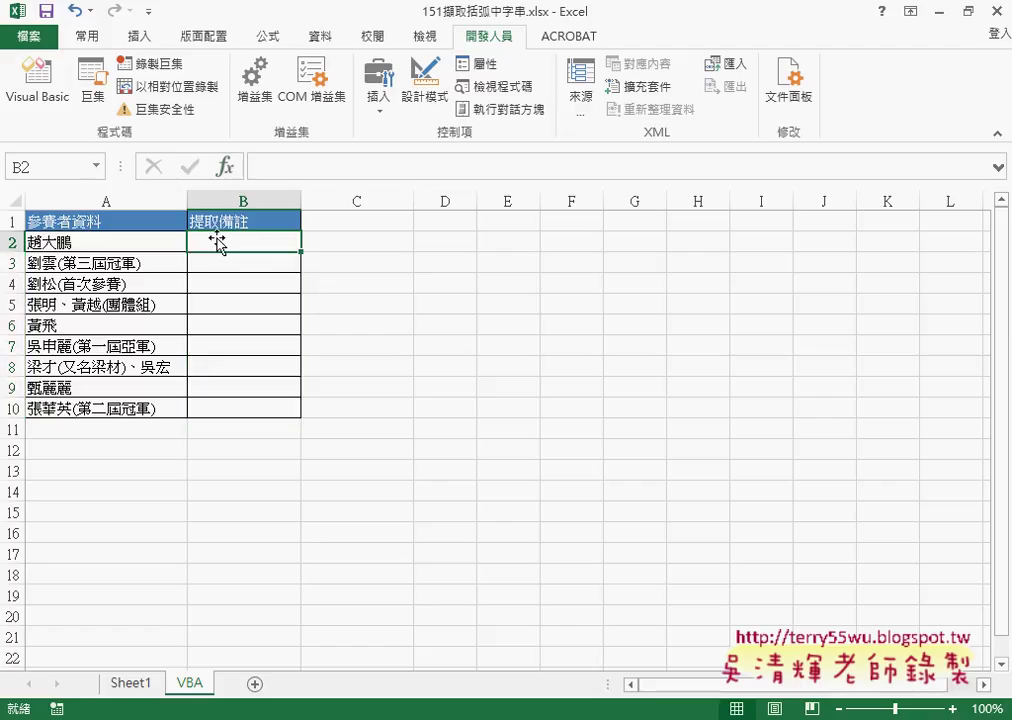
# - Insert the 使用者定義 function 括弧字串函數(A2) in B2, fill to B10, then delete the results
pyautogui.click(226, 168)
pyautogui.click(470, 250)
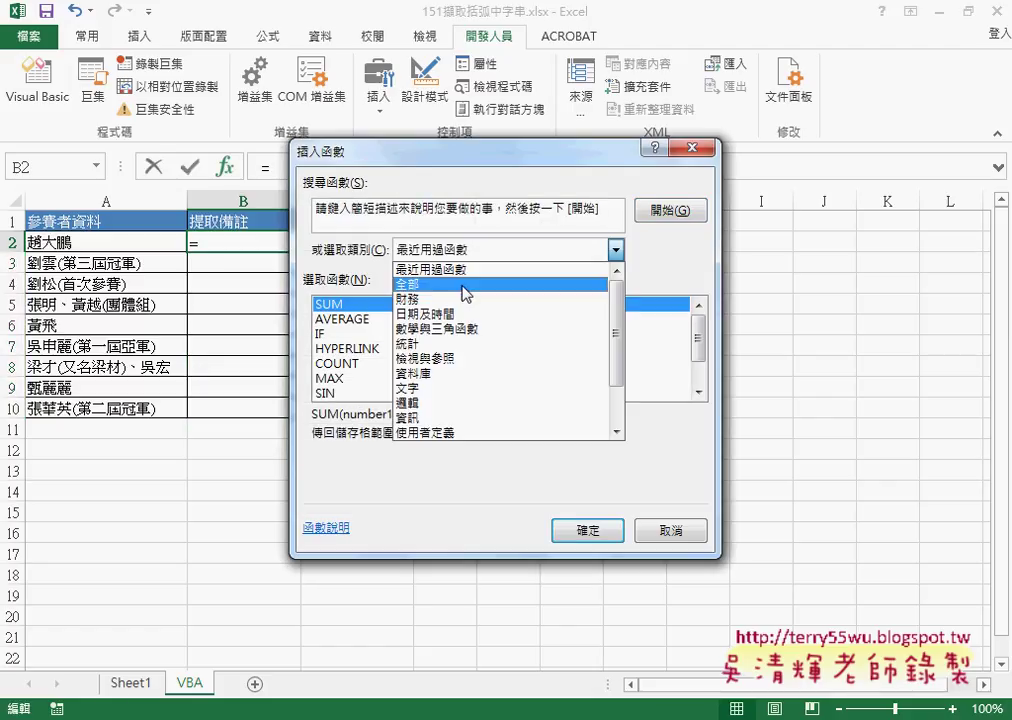
pyautogui.click(474, 434)
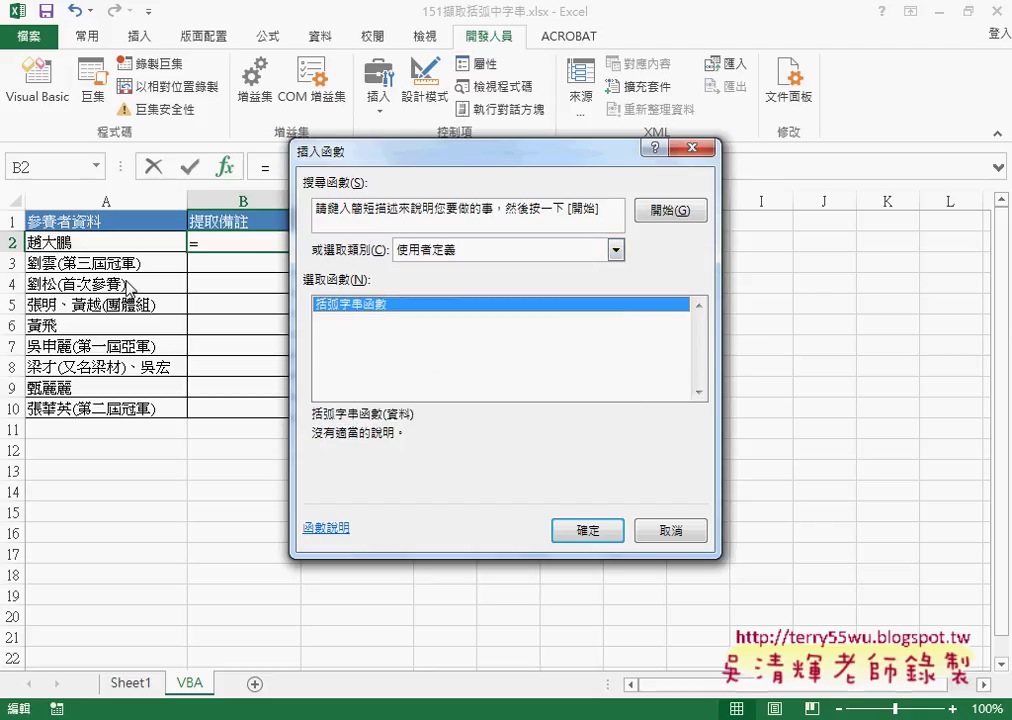
pyautogui.click(558, 527)
pyautogui.click(115, 242)
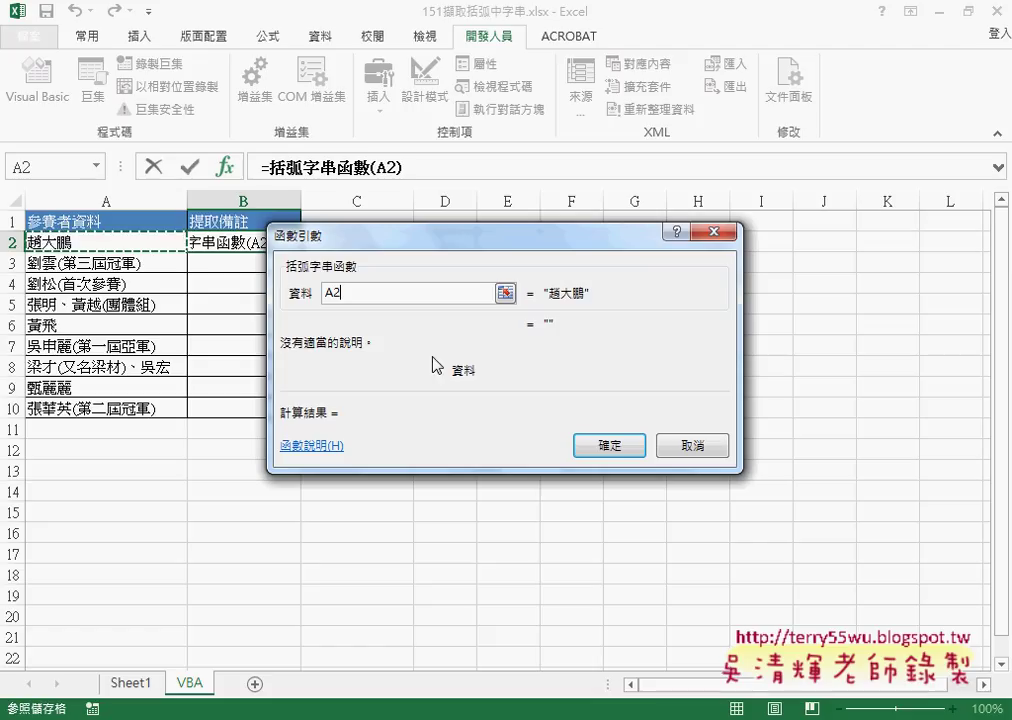
pyautogui.click(615, 450)
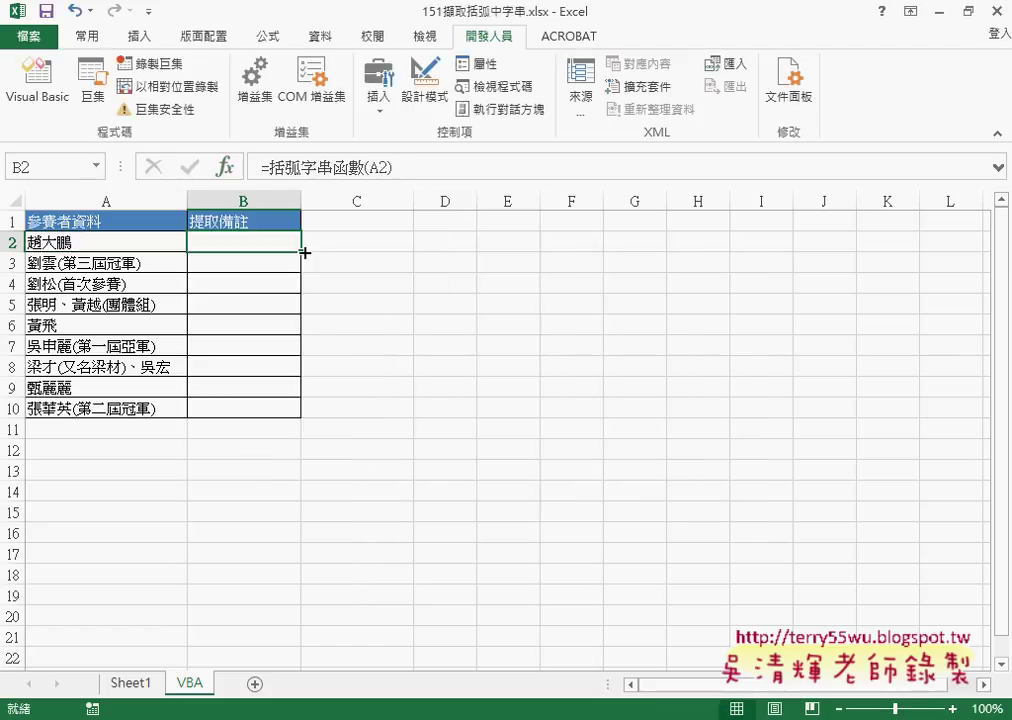
pyautogui.moveTo(301, 252)
pyautogui.mouseDown()
pyautogui.moveTo(303, 417)
pyautogui.moveTo(303, 402)
pyautogui.mouseUp()
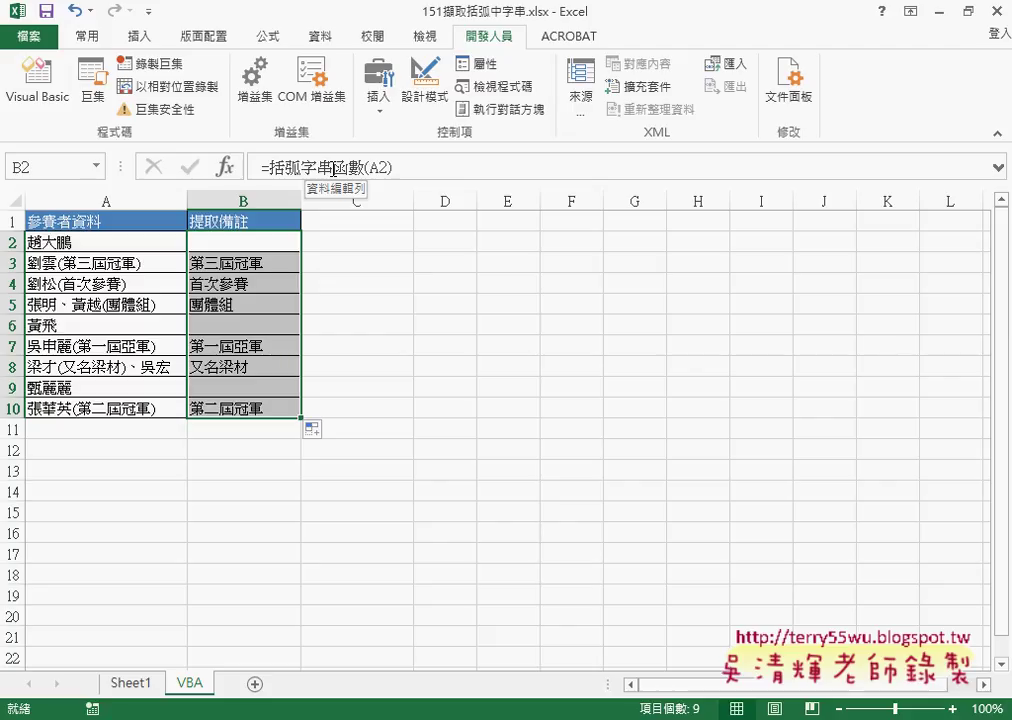
pyautogui.press('Delete')
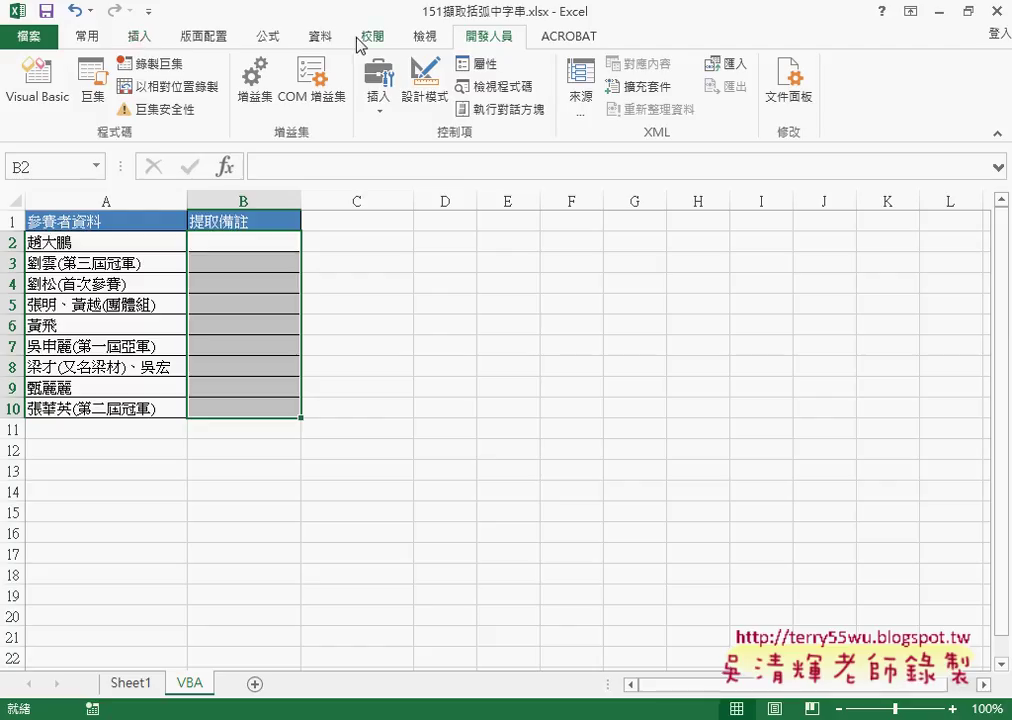
# - Draw a form-control button near C2:C3 and assign it the 括弧字串 macro
pyautogui.click(378, 85)
pyautogui.click(369, 218)
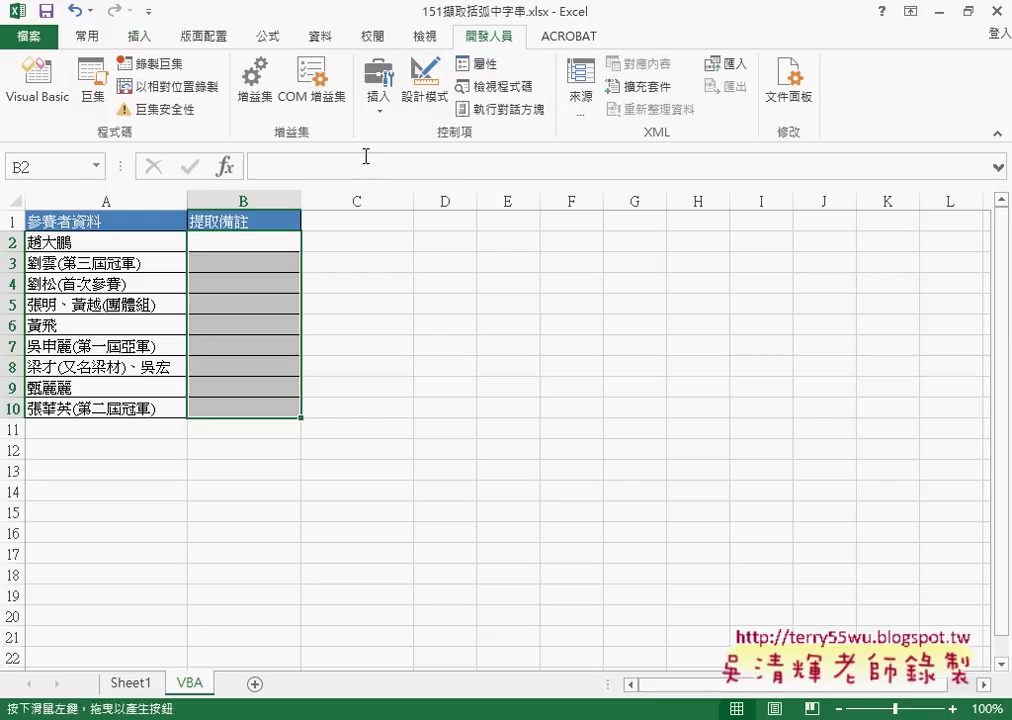
pyautogui.moveTo(343, 224); pyautogui.dragTo(420, 262)
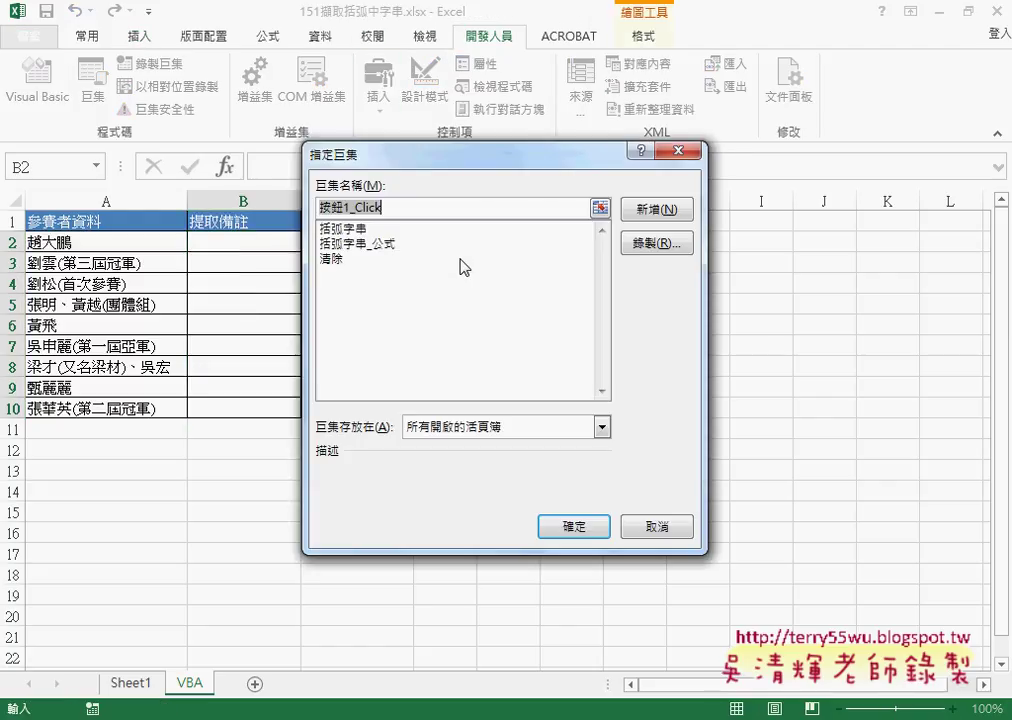
pyautogui.click(340, 229)
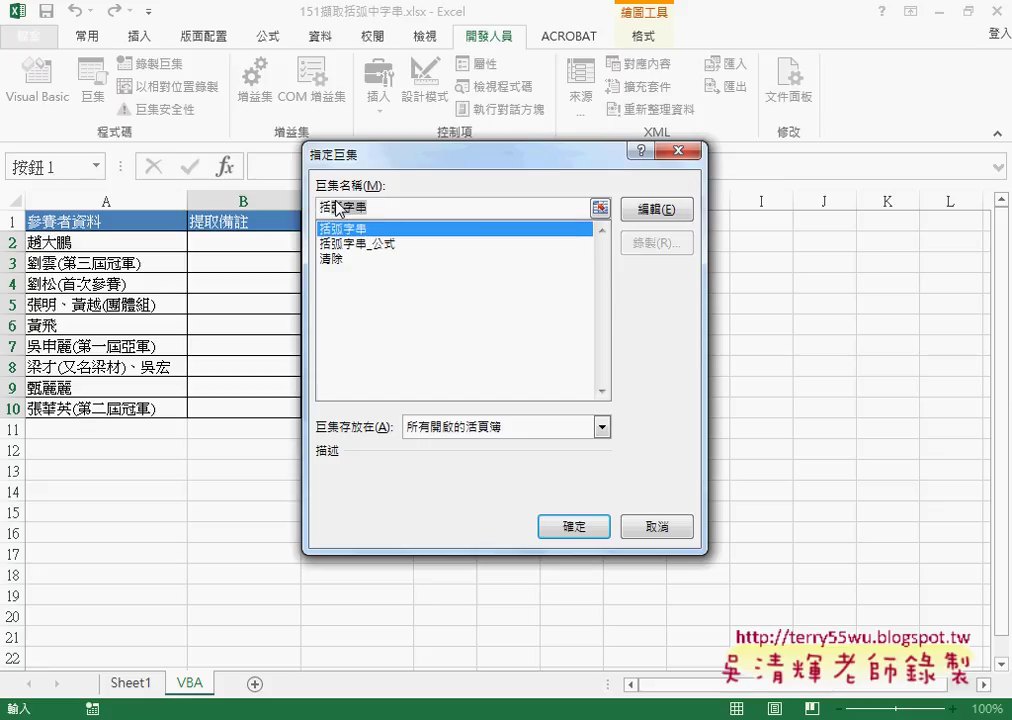
pyautogui.moveTo(338, 207); pyautogui.dragTo(321, 207)
pyautogui.rightClick(354, 212)
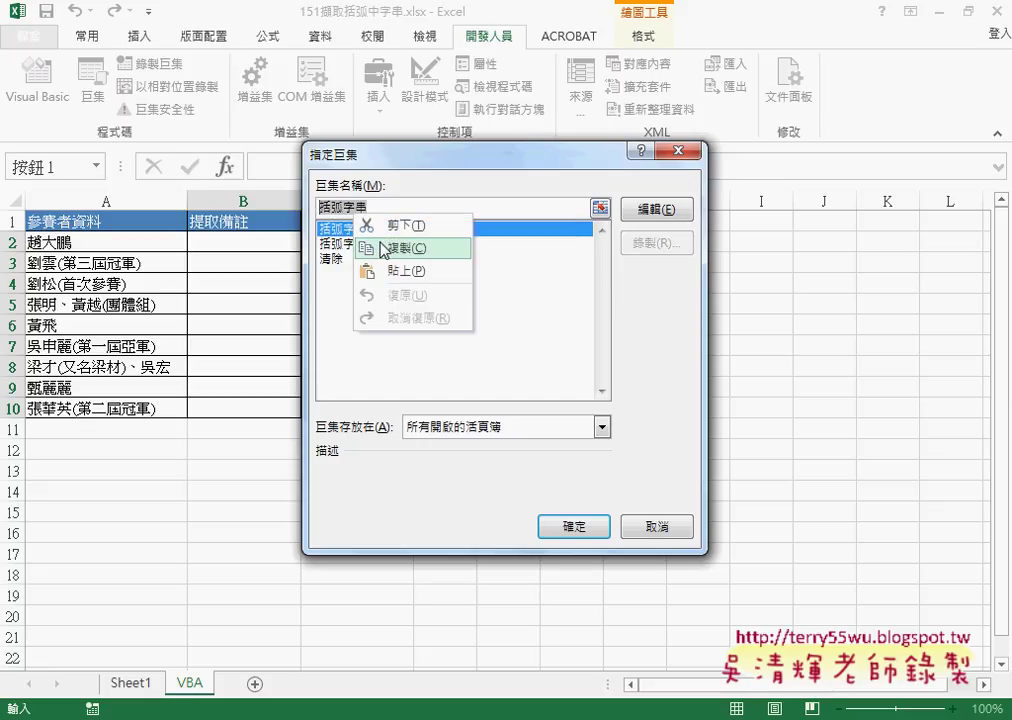
pyautogui.click(382, 249)
pyautogui.click(576, 530)
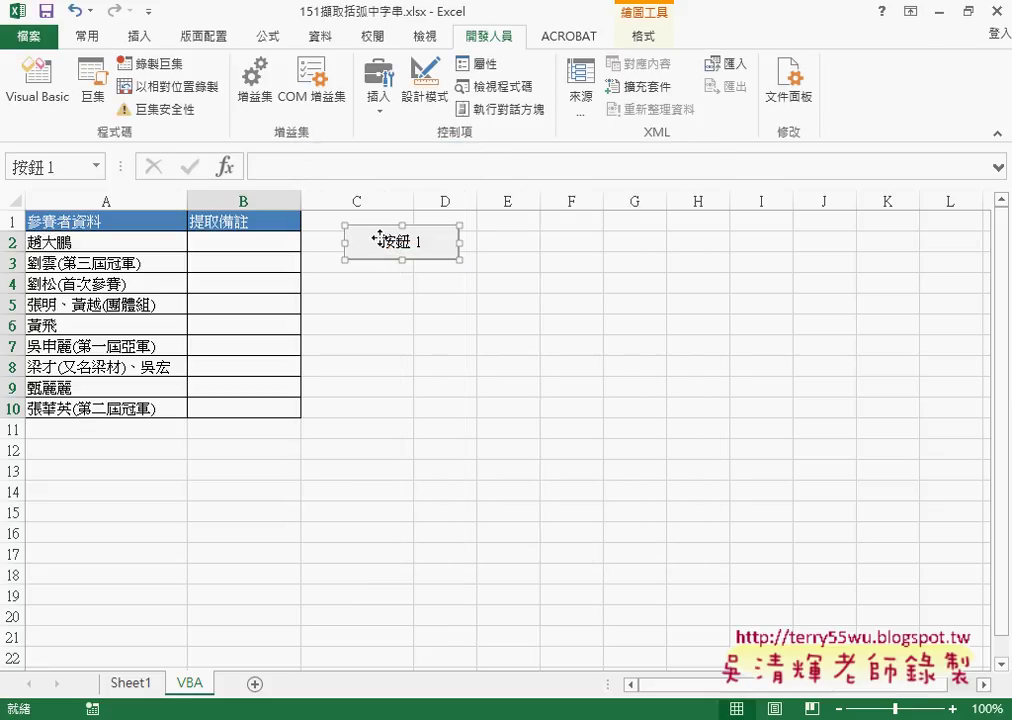
# - Caption the button 擷弧字串 and run it to fill column B with bracket text
pyautogui.click(381, 241)
pyautogui.press('Delete')
pyautogui.press('Delete')
pyautogui.press('Delete')
pyautogui.press('Delete')
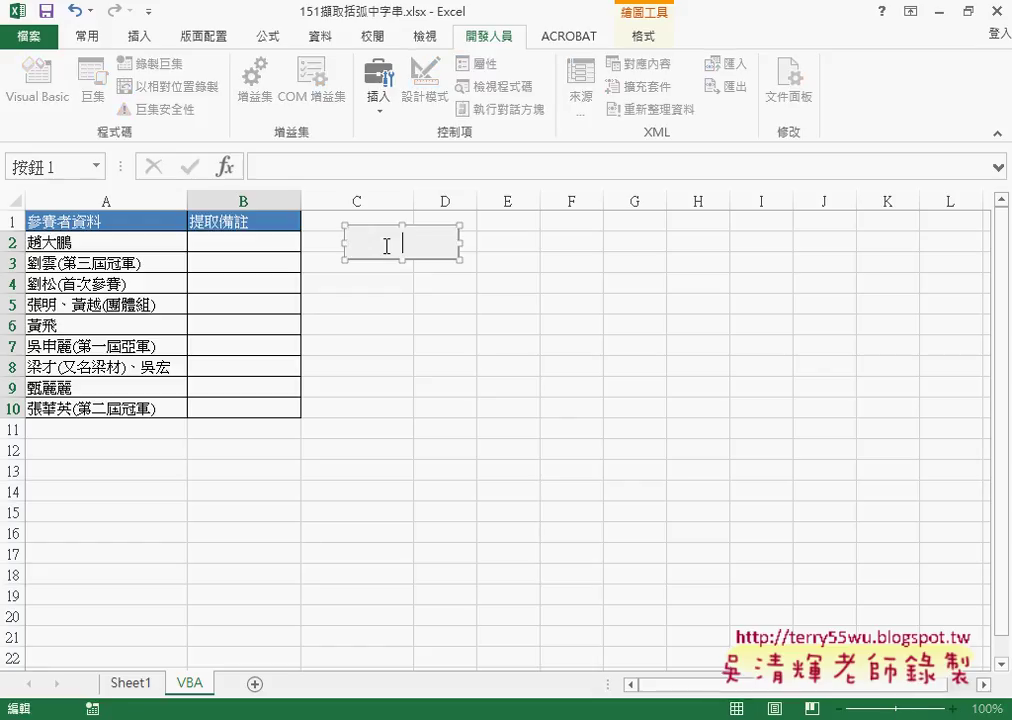
pyautogui.write('擷弧字串')
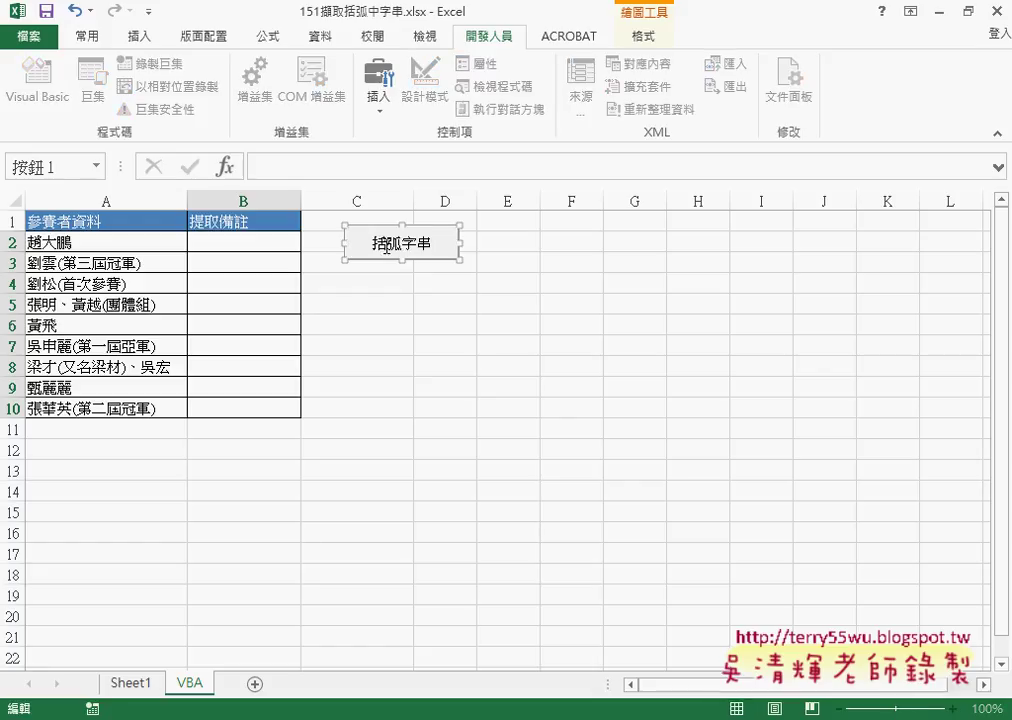
pyautogui.click(405, 306)
pyautogui.click(395, 241)
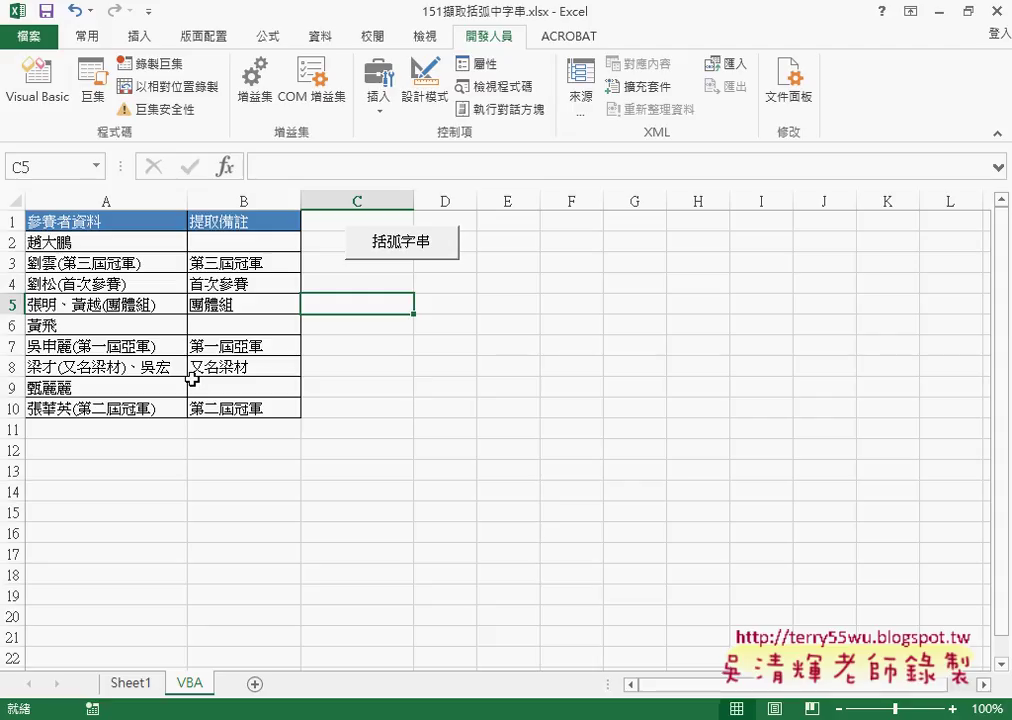
# - Go to Sheet1, whose 提取備註 column is empty
pyautogui.click(133, 685)
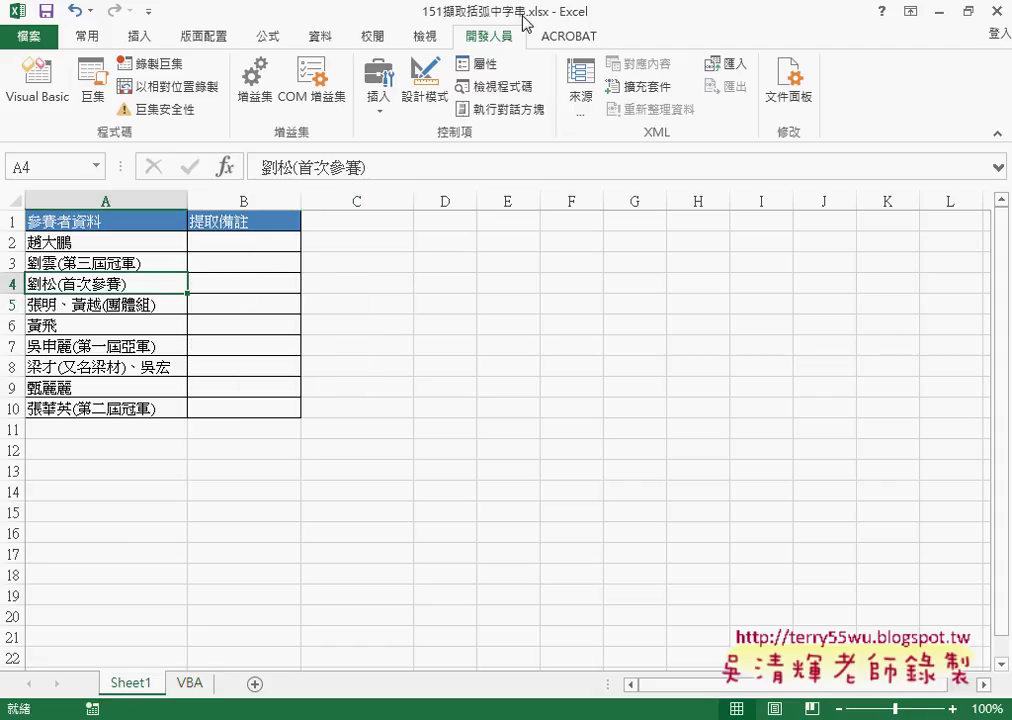
# - For cell B2, open Insert Function filtered to the 文字 (Text) category
pyautogui.click(234, 239)
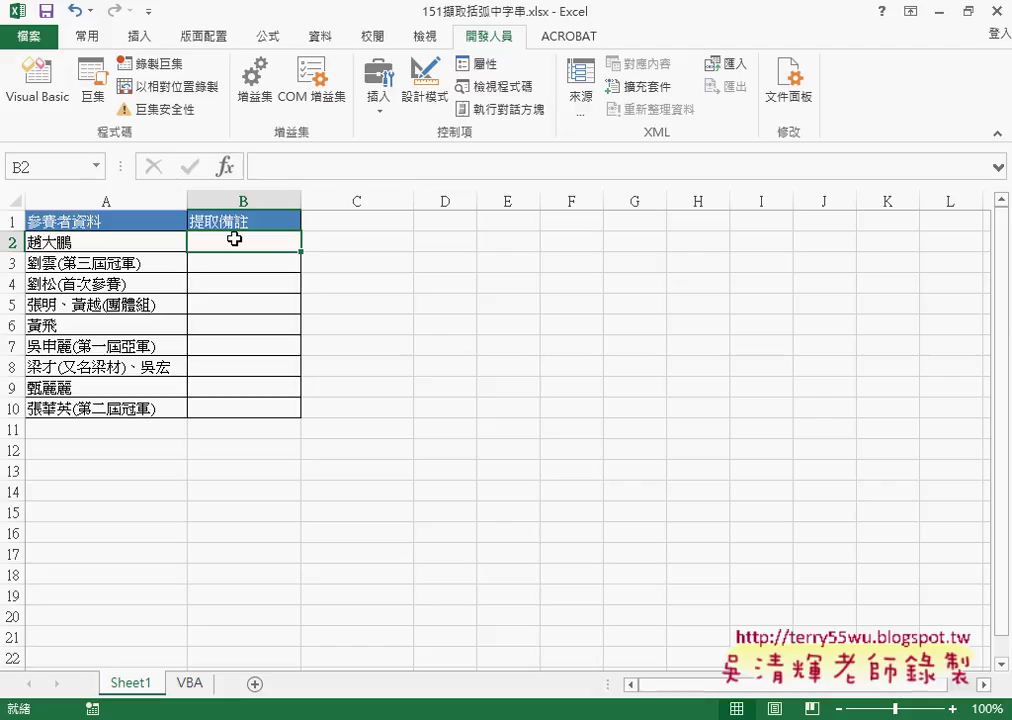
pyautogui.click(225, 167)
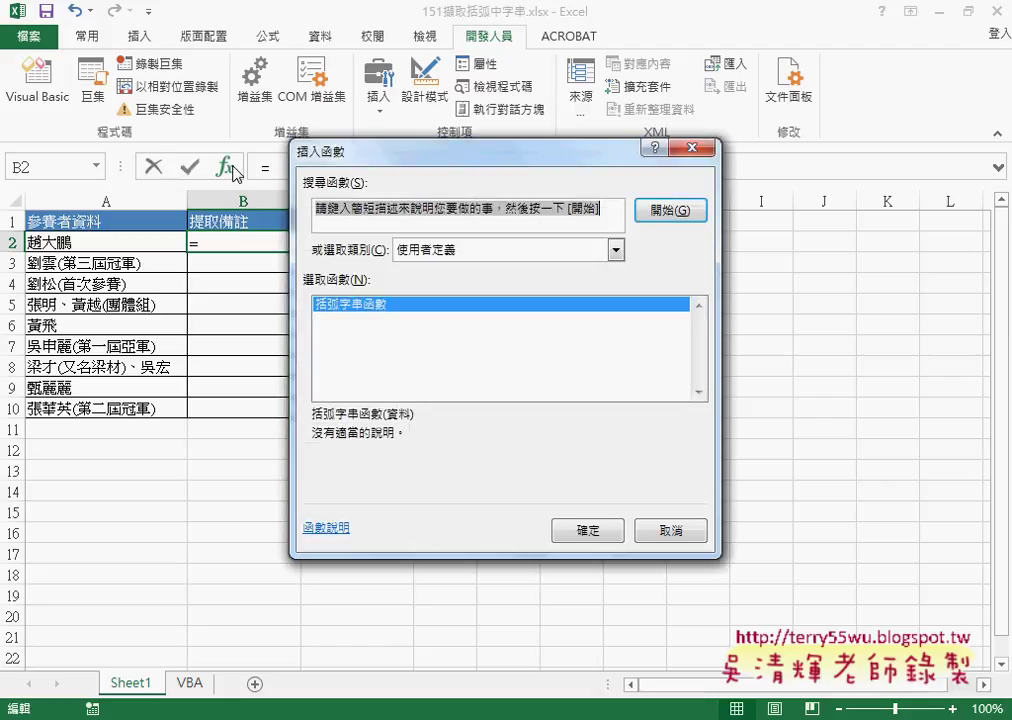
pyautogui.click(470, 250)
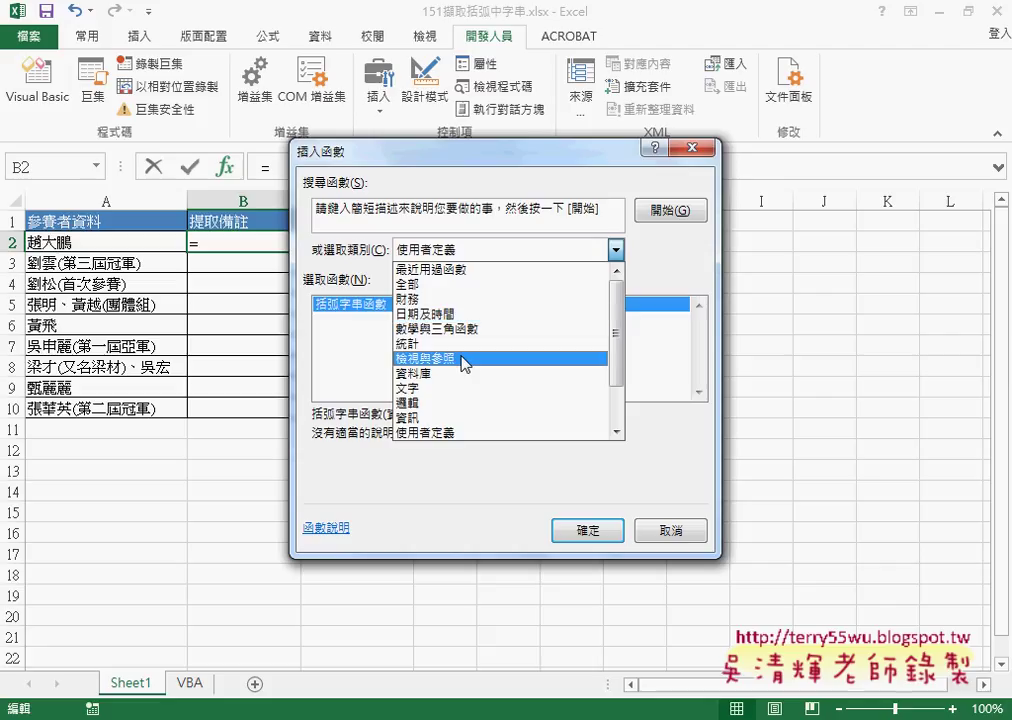
pyautogui.click(463, 388)
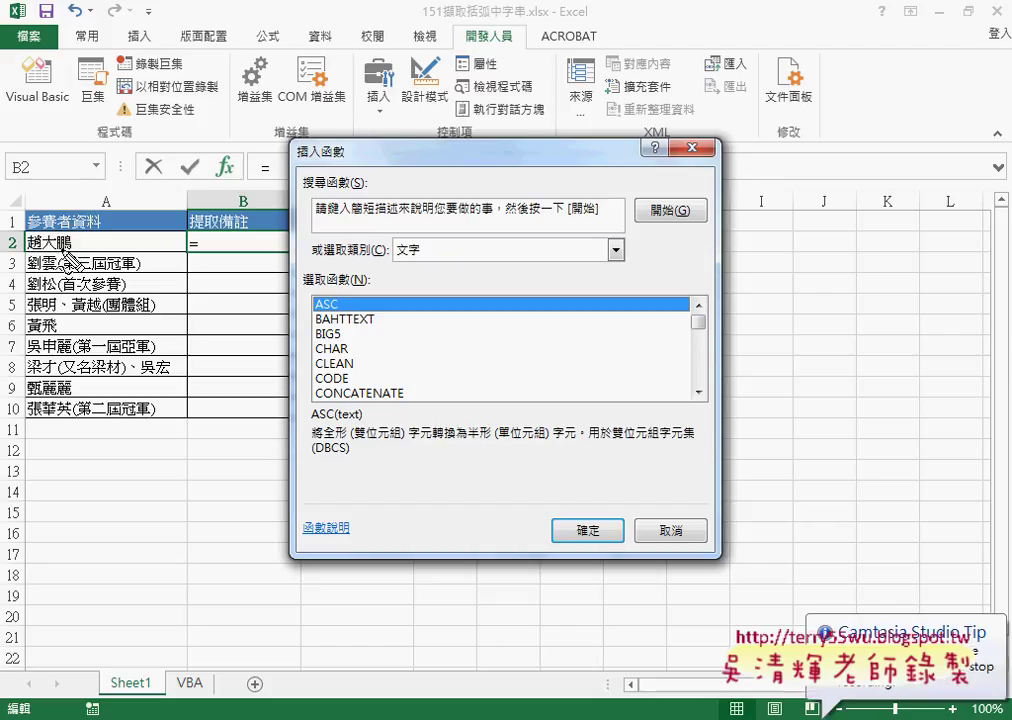
pyautogui.moveTo(62, 248); pyautogui.dragTo(62, 282)
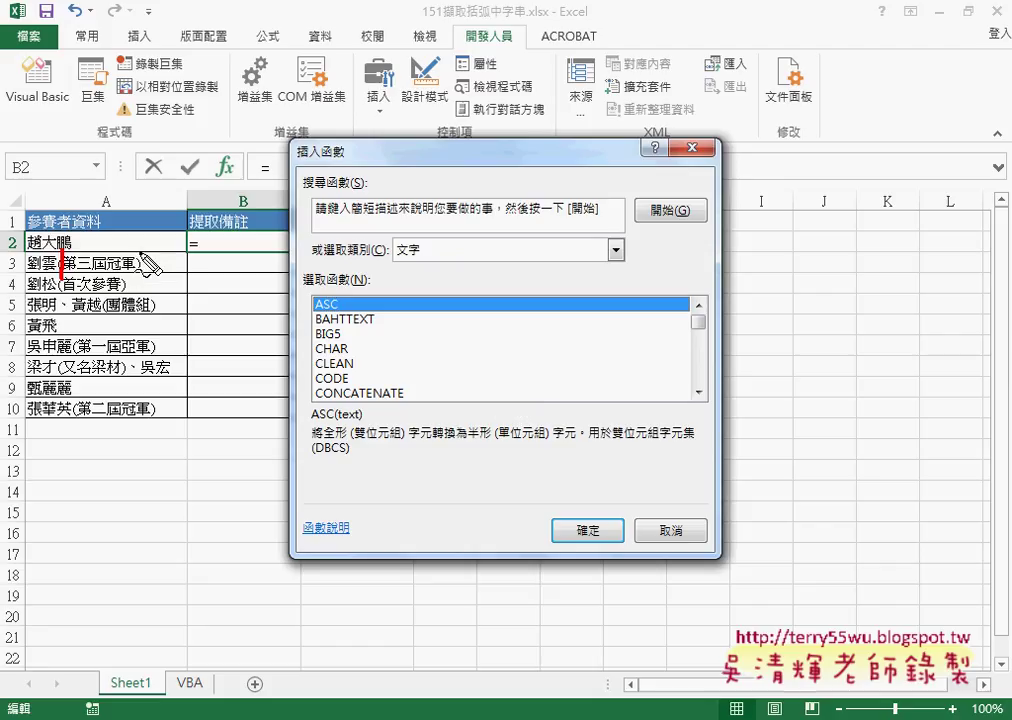
pyautogui.moveTo(139, 255); pyautogui.dragTo(136, 280)
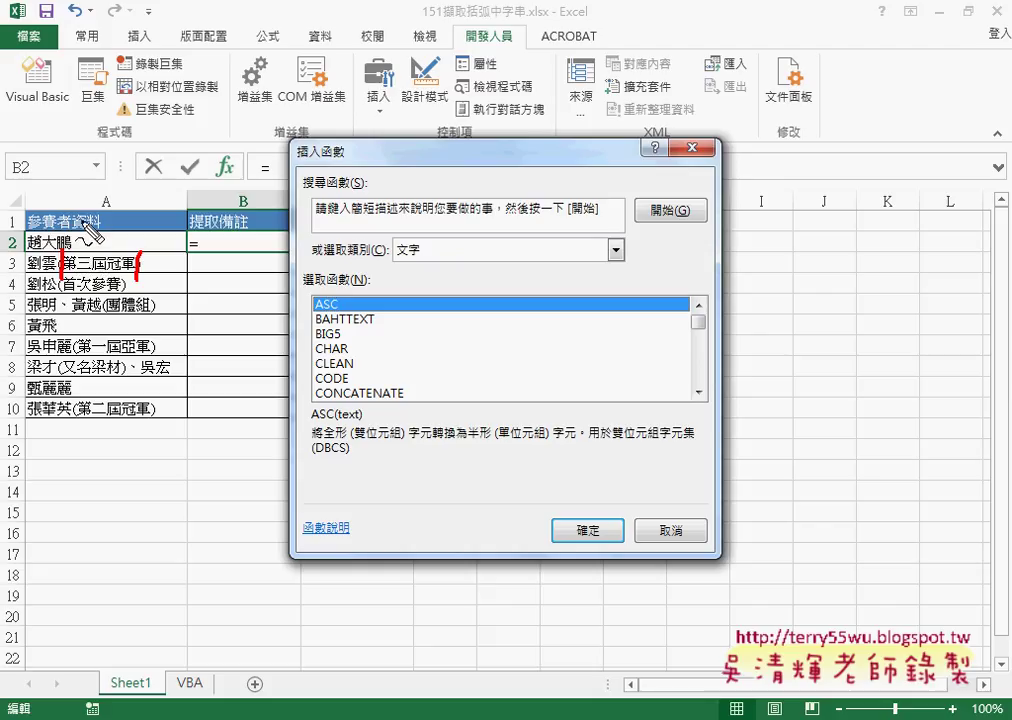
pyautogui.moveTo(75, 200)
pyautogui.mouseDown()
pyautogui.moveTo(90, 178)
pyautogui.moveTo(107, 185)
pyautogui.moveTo(134, 162)
pyautogui.moveTo(107, 196)
pyautogui.mouseUp()
pyautogui.moveTo(132, 190); pyautogui.dragTo(121, 211)
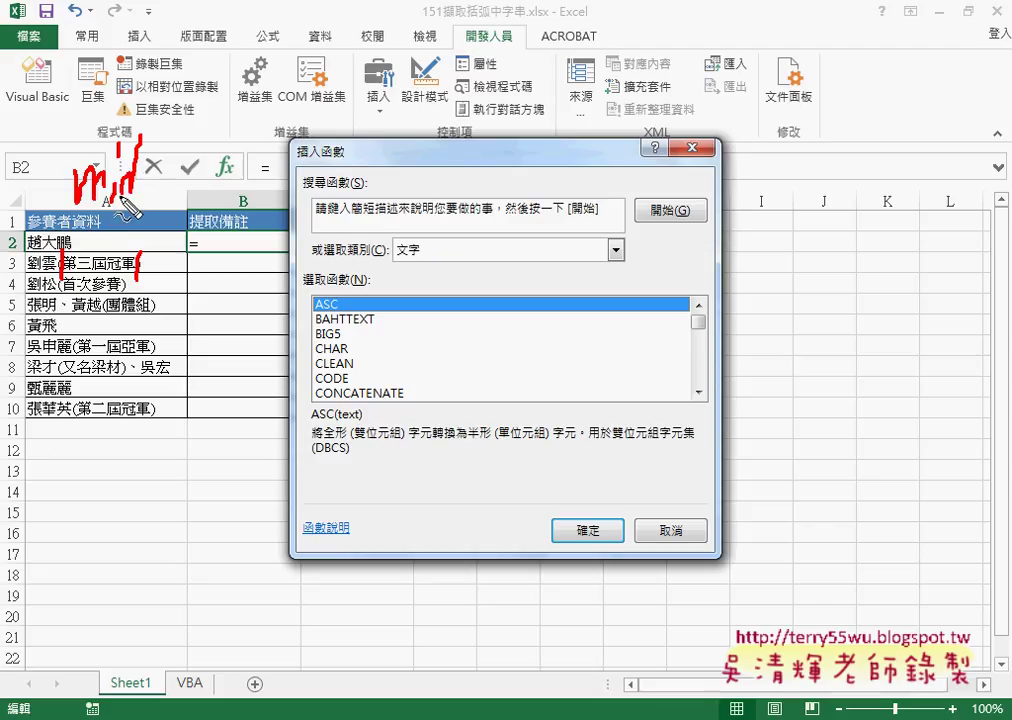
pyautogui.moveTo(153, 200); pyautogui.dragTo(178, 124)
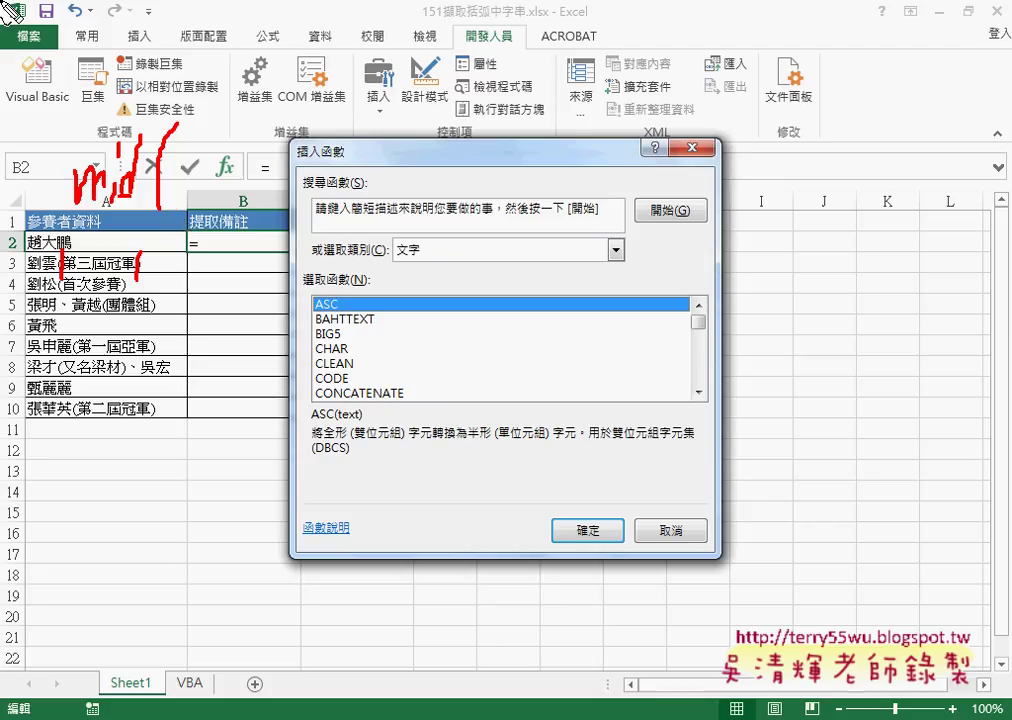
pyautogui.moveTo(60, 272); pyautogui.dragTo(70, 293)
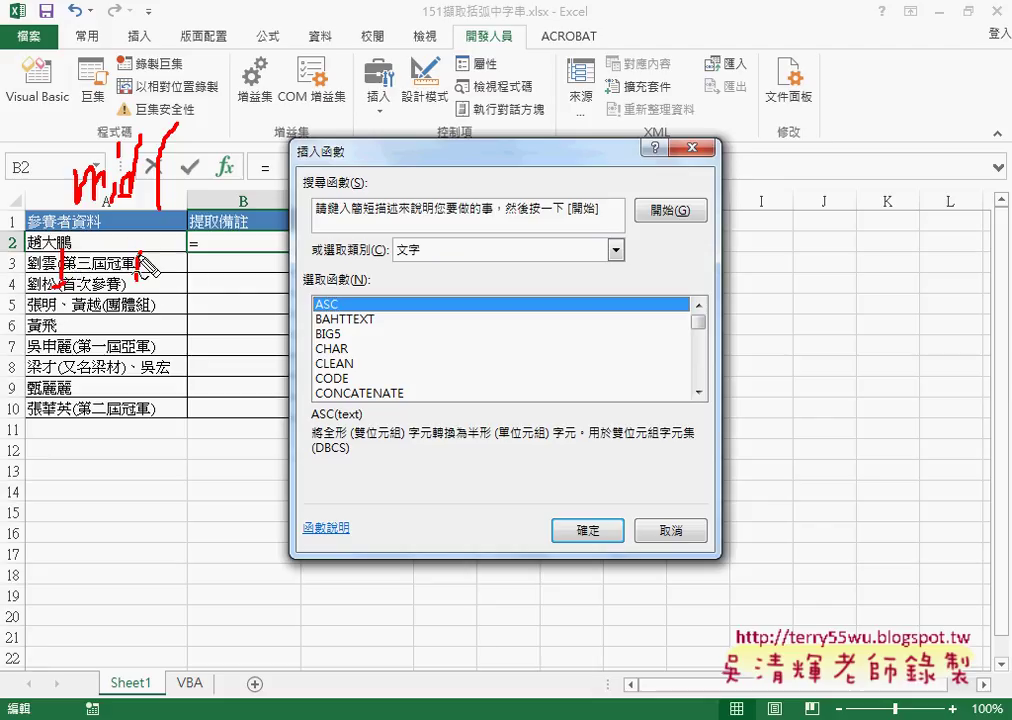
pyautogui.moveTo(128, 285); pyautogui.dragTo(145, 285)
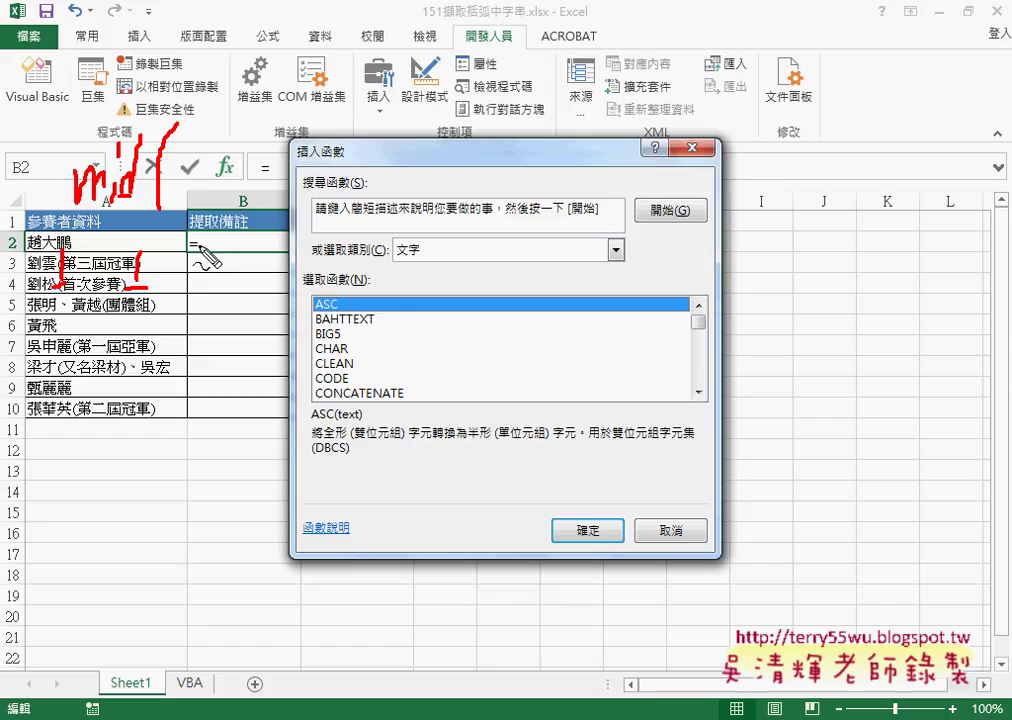
pyautogui.moveTo(440, 262); pyautogui.dragTo(428, 268)
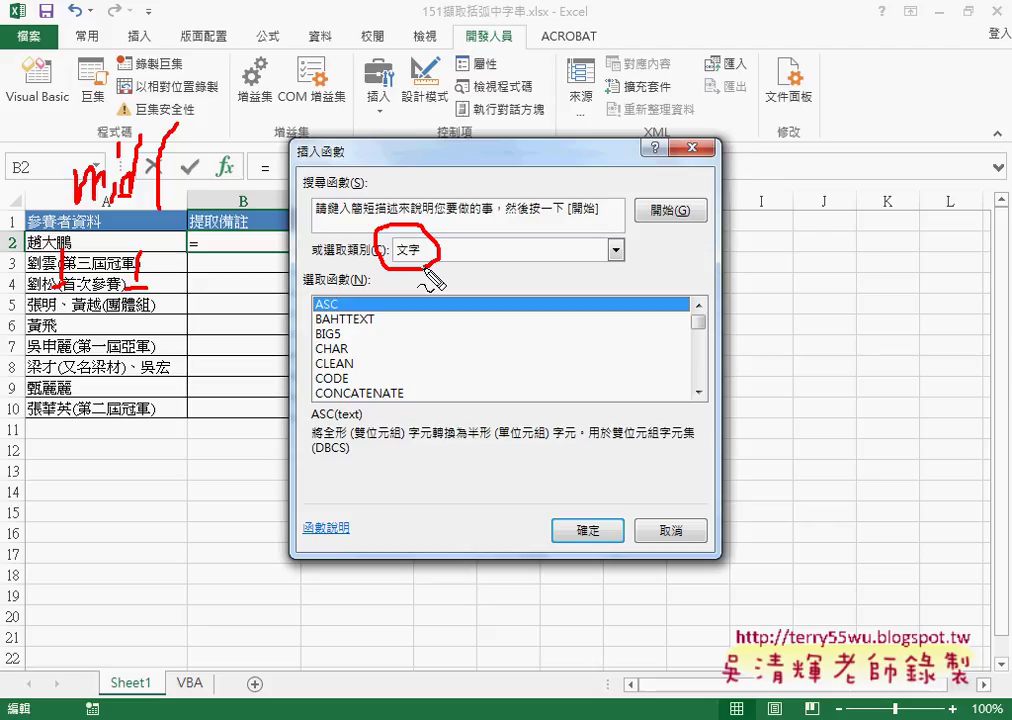
# - Read the FIND description, then the SEARCH description, in the text function list
pyautogui.press('Escape')
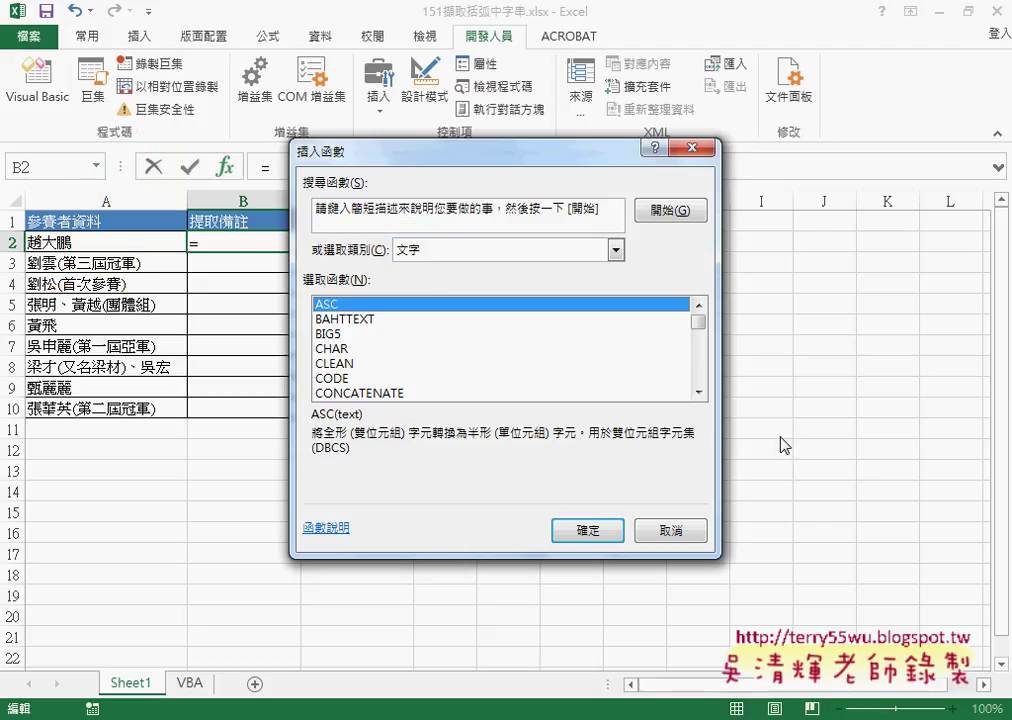
pyautogui.scroll(-5, 702, 340)
pyautogui.scroll(-2, 702, 376)
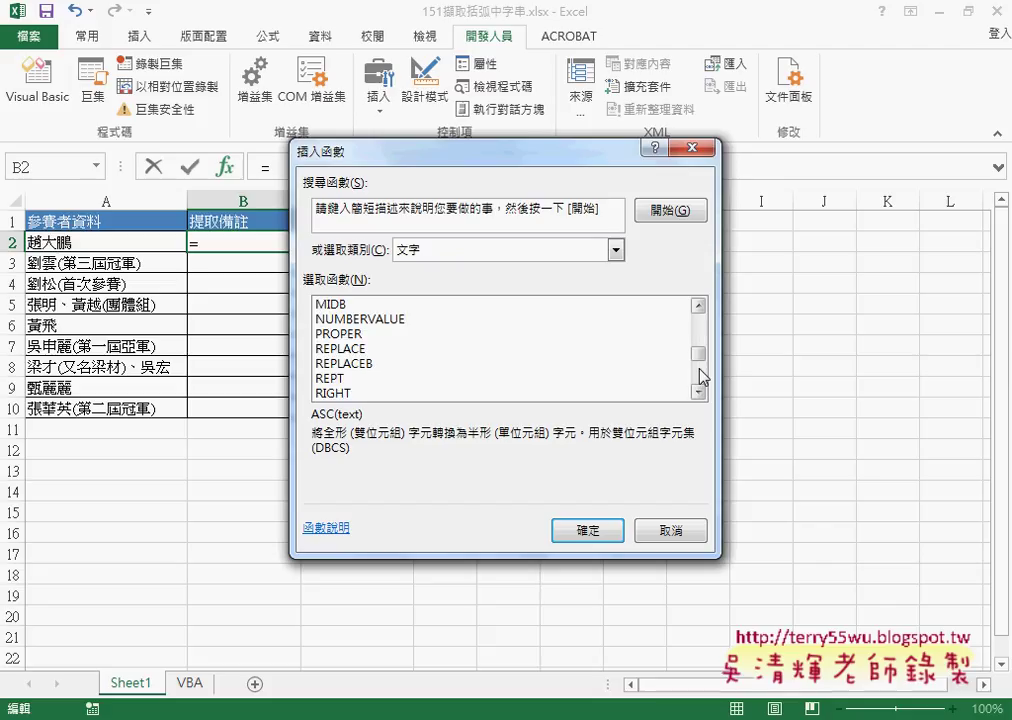
pyautogui.click(698, 306)
pyautogui.click(698, 307)
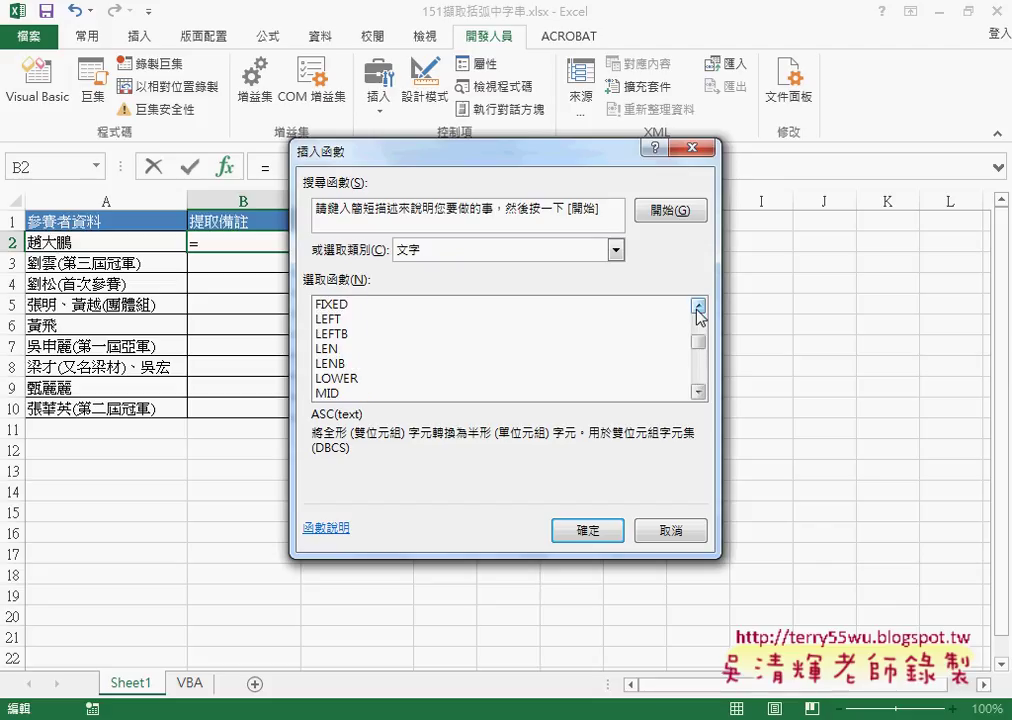
pyautogui.click(698, 307)
pyautogui.click(698, 307)
pyautogui.click(362, 336)
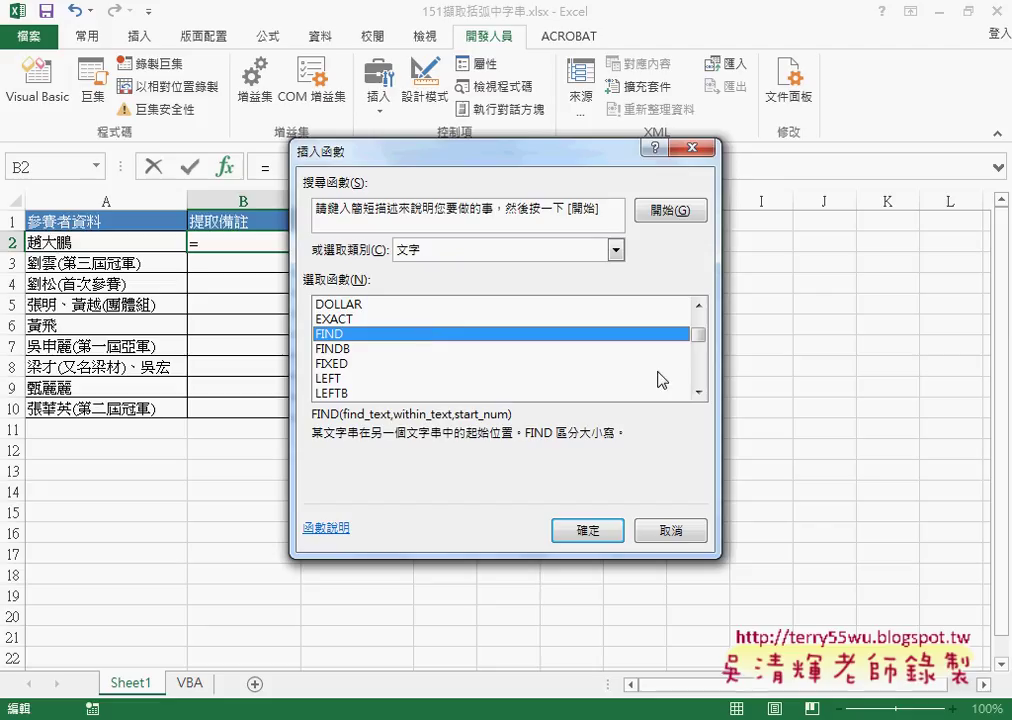
pyautogui.click(703, 382)
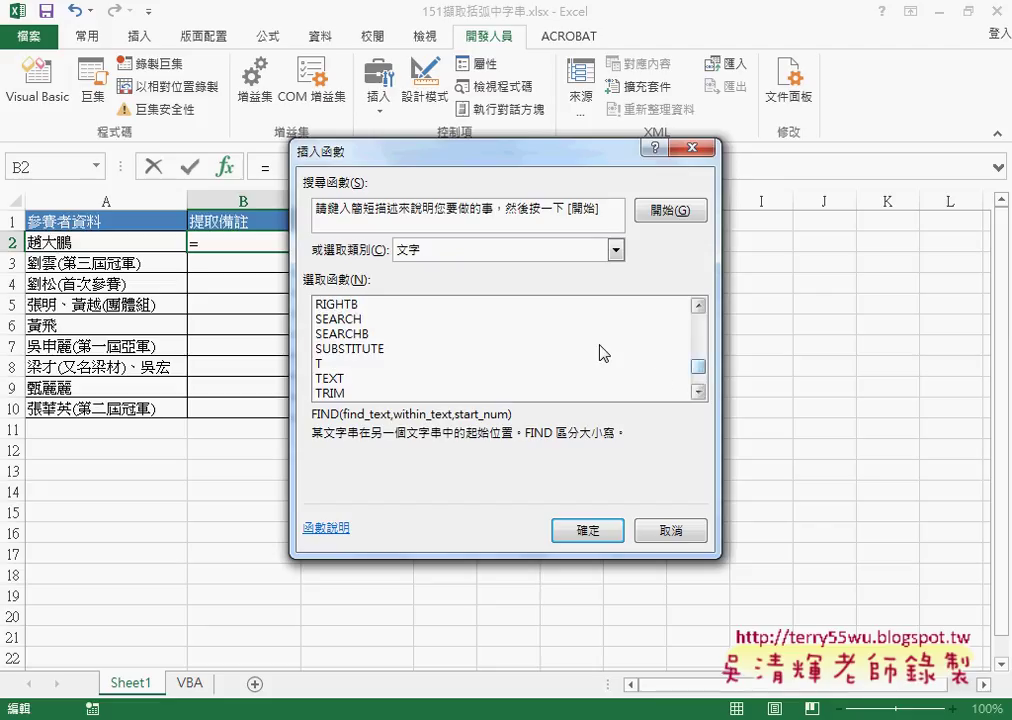
pyautogui.click(375, 320)
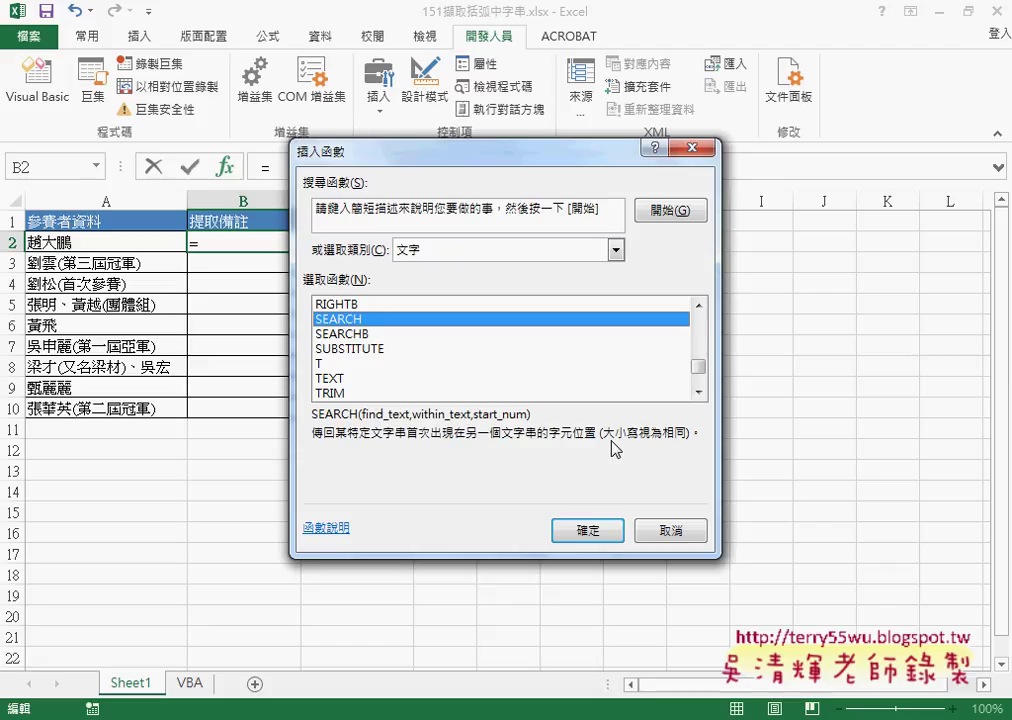
# - Return to FIND's description, then close Insert Function without inserting anything
pyautogui.doubleClick(698, 305)
pyautogui.doubleClick(698, 305)
pyautogui.doubleClick(698, 305)
pyautogui.doubleClick(698, 305)
pyautogui.doubleClick(698, 305)
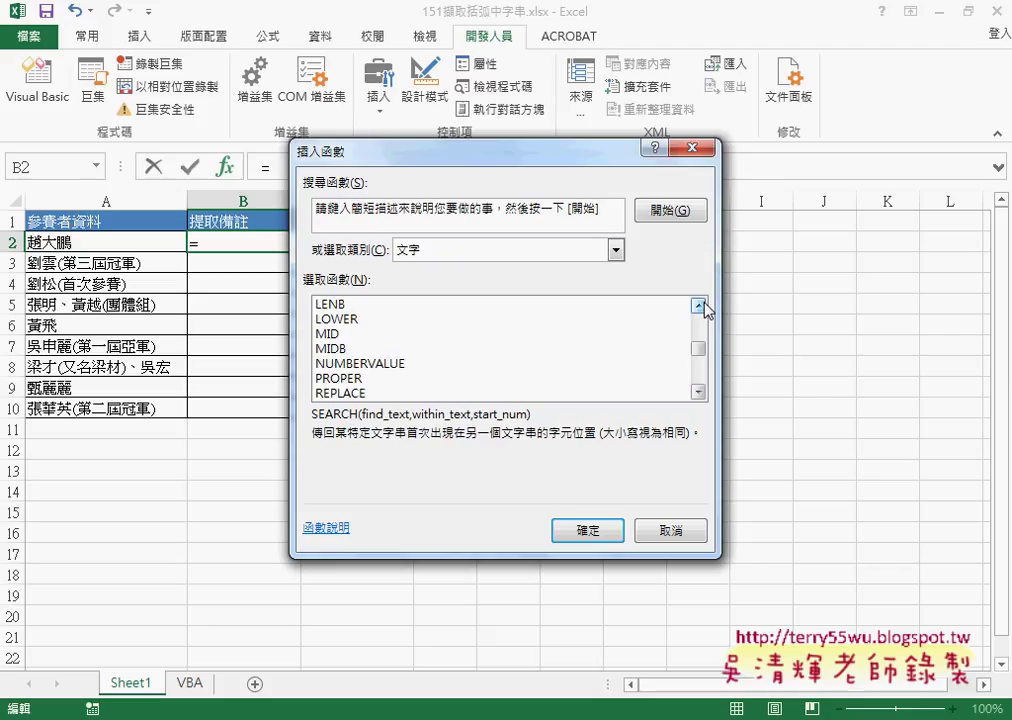
pyautogui.doubleClick(698, 305)
pyautogui.doubleClick(698, 305)
pyautogui.doubleClick(698, 305)
pyautogui.click(698, 305)
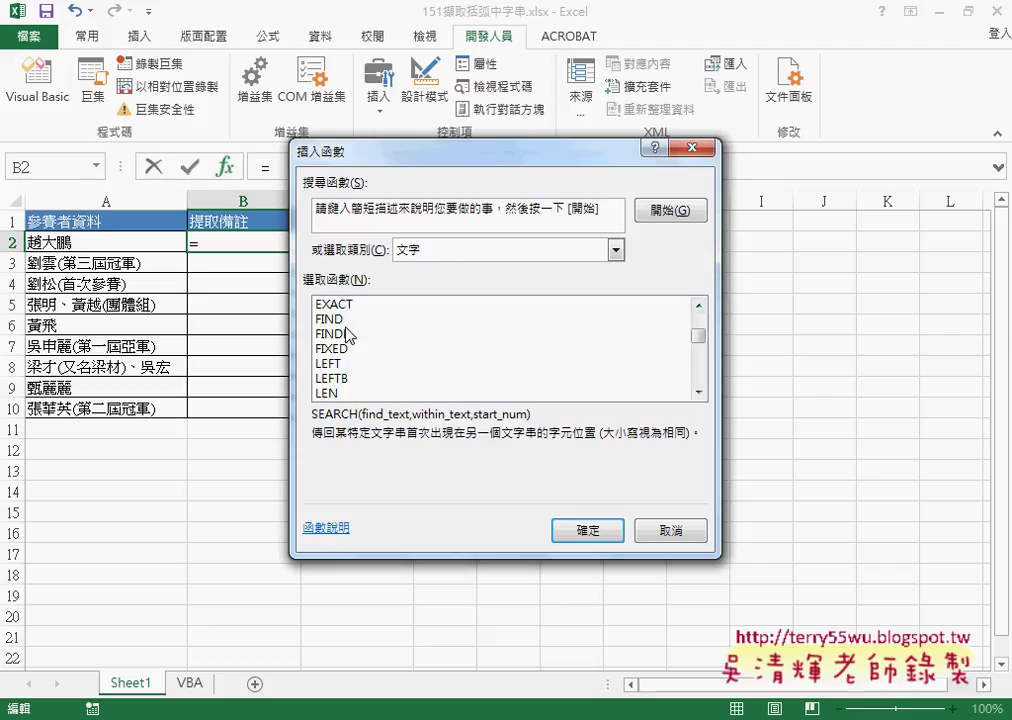
pyautogui.click(350, 320)
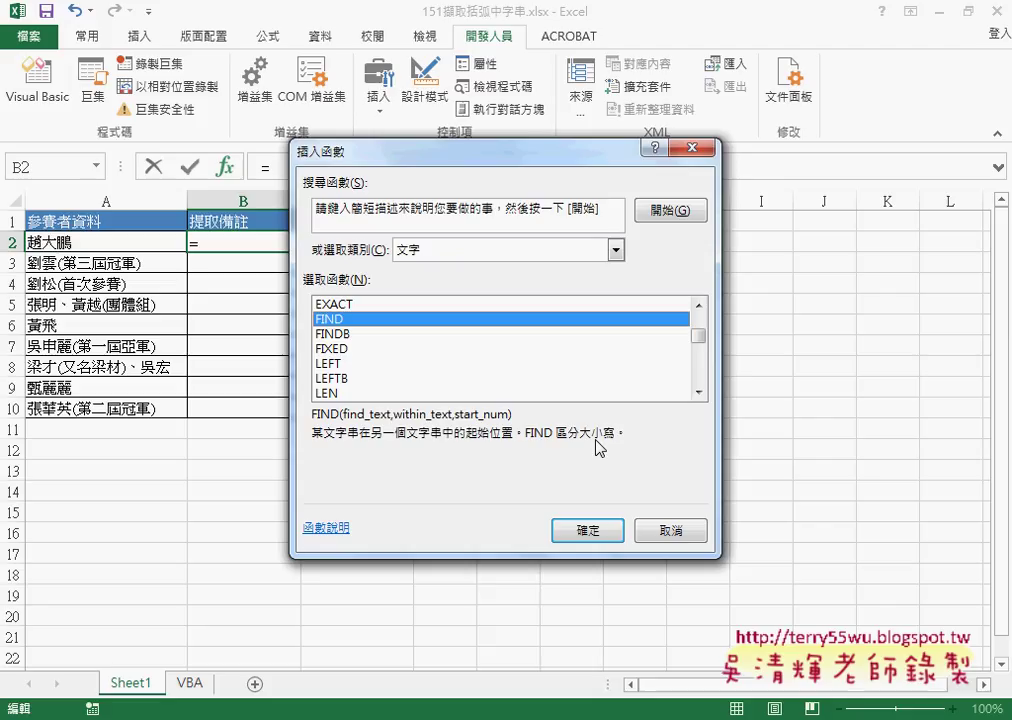
pyautogui.press('Escape')
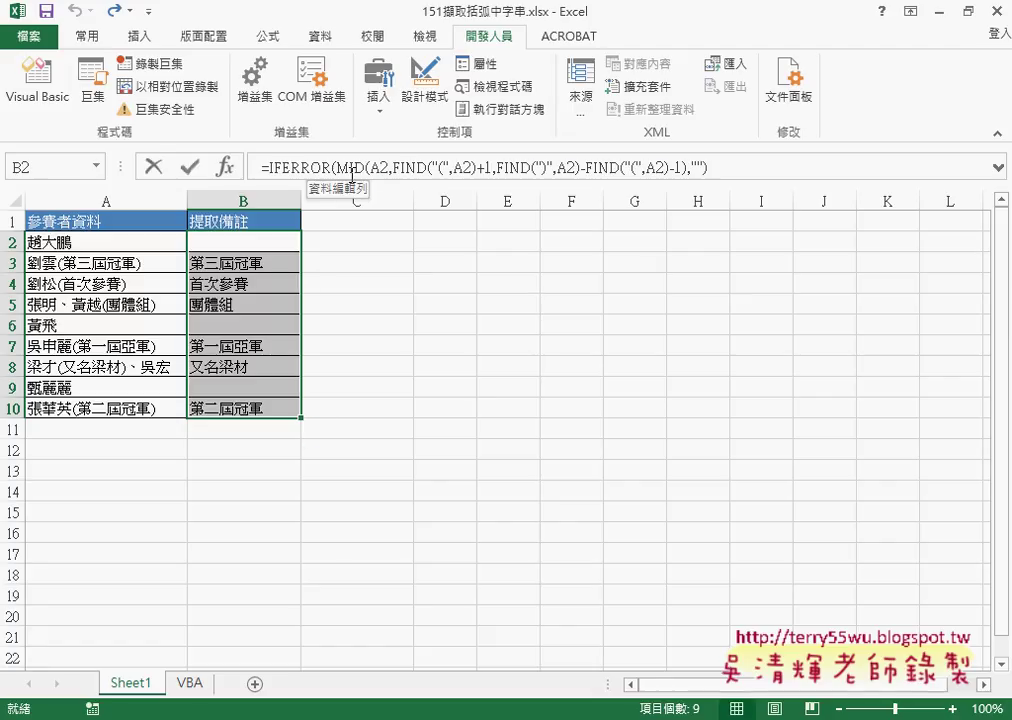
# - Examine the MID, FIND and IFERROR parts of B2's formula, leaving it unchanged
pyautogui.click(348, 167)
pyautogui.click(416, 167)
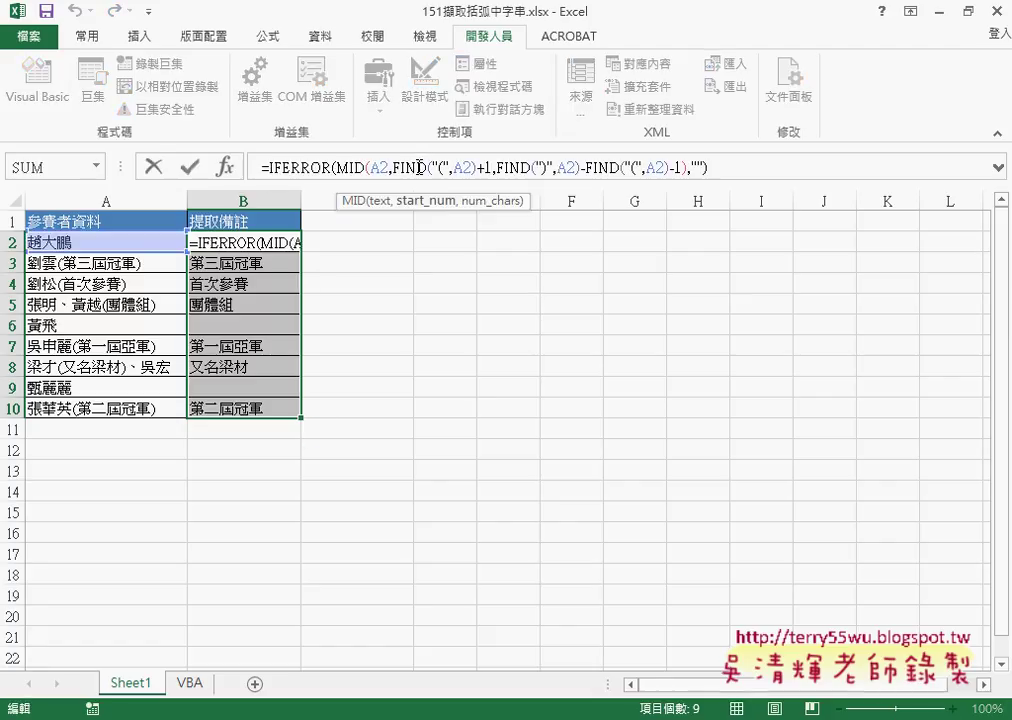
pyautogui.moveTo(268, 167); pyautogui.dragTo(332, 167)
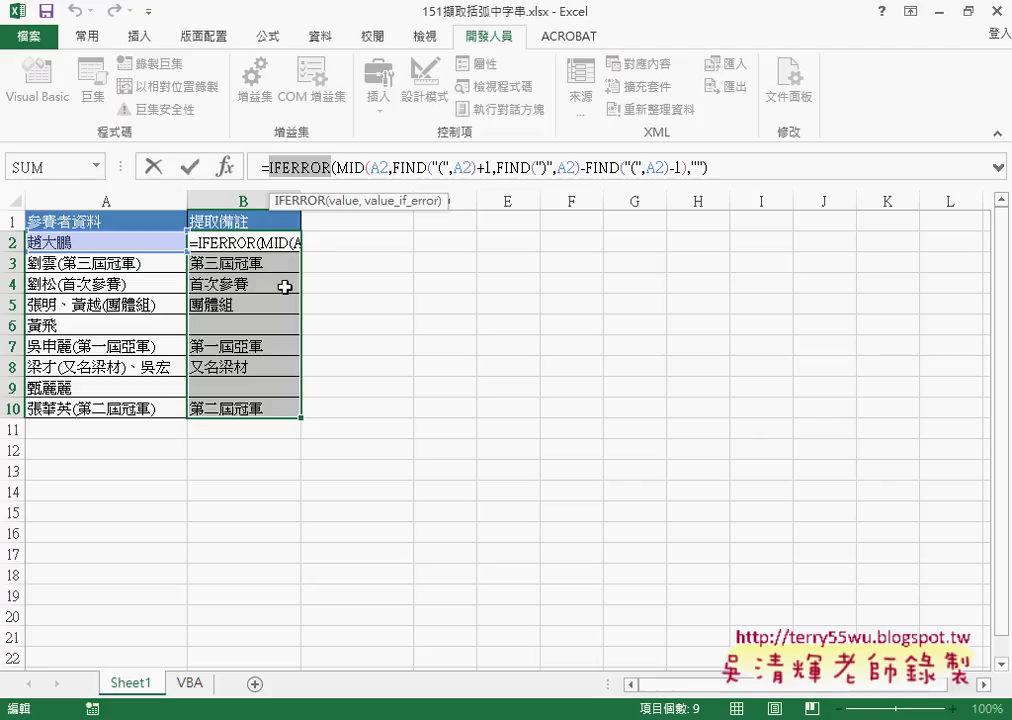
pyautogui.click(153, 167)
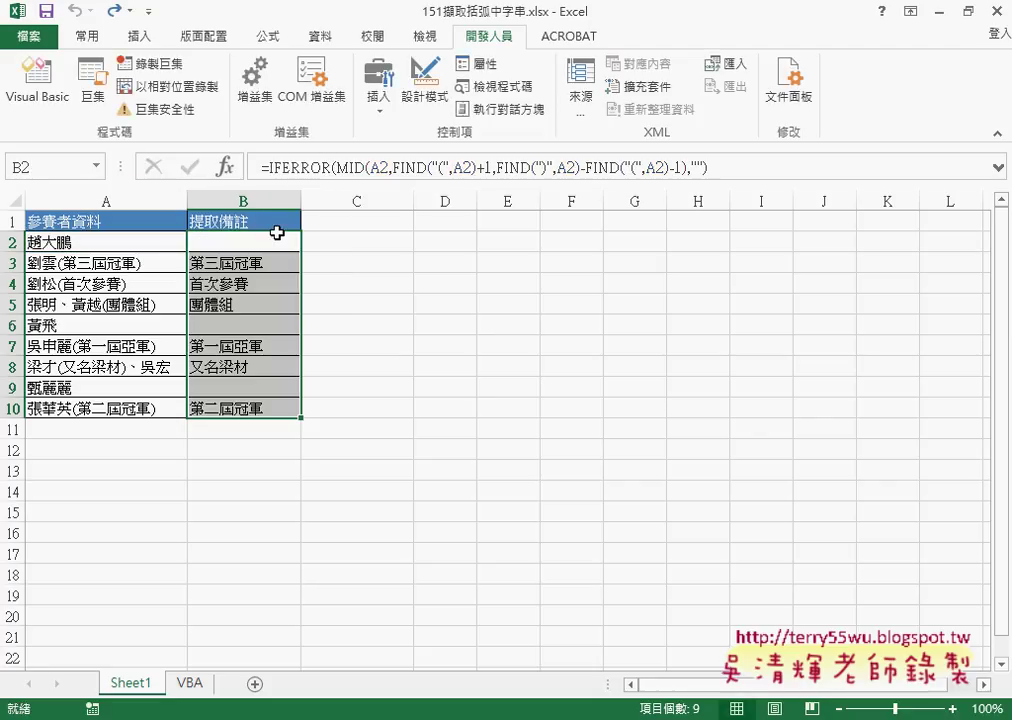
# - Delete the extracted results in B2:B10, then show the Explorer windows from the taskbar
pyautogui.moveTo(248, 242); pyautogui.dragTo(244, 408)
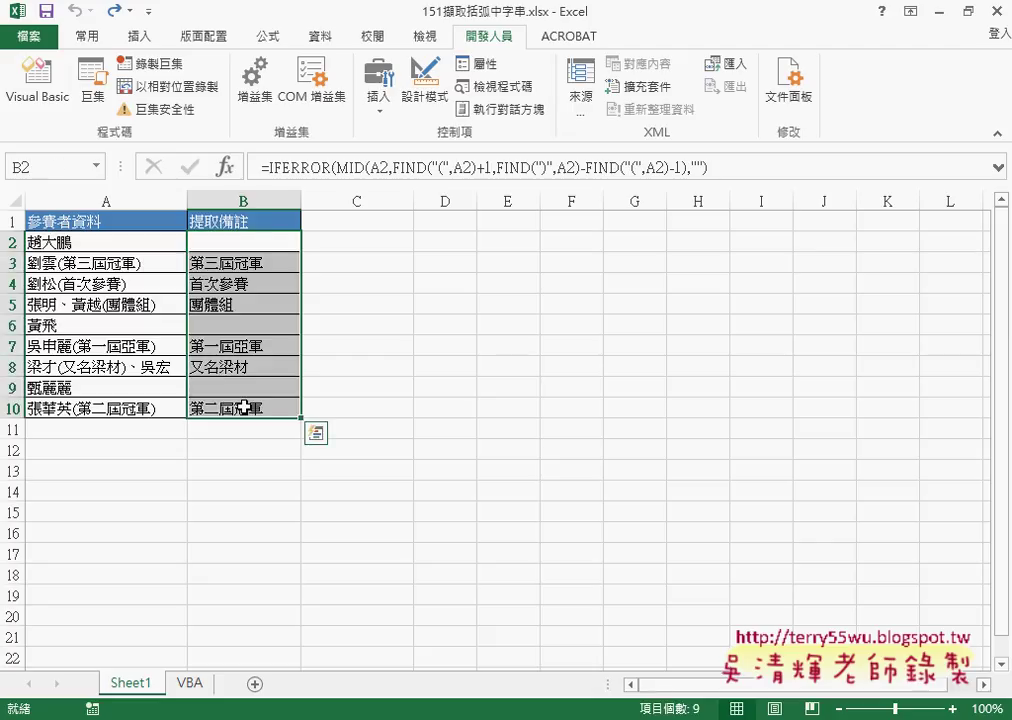
pyautogui.press('Delete')
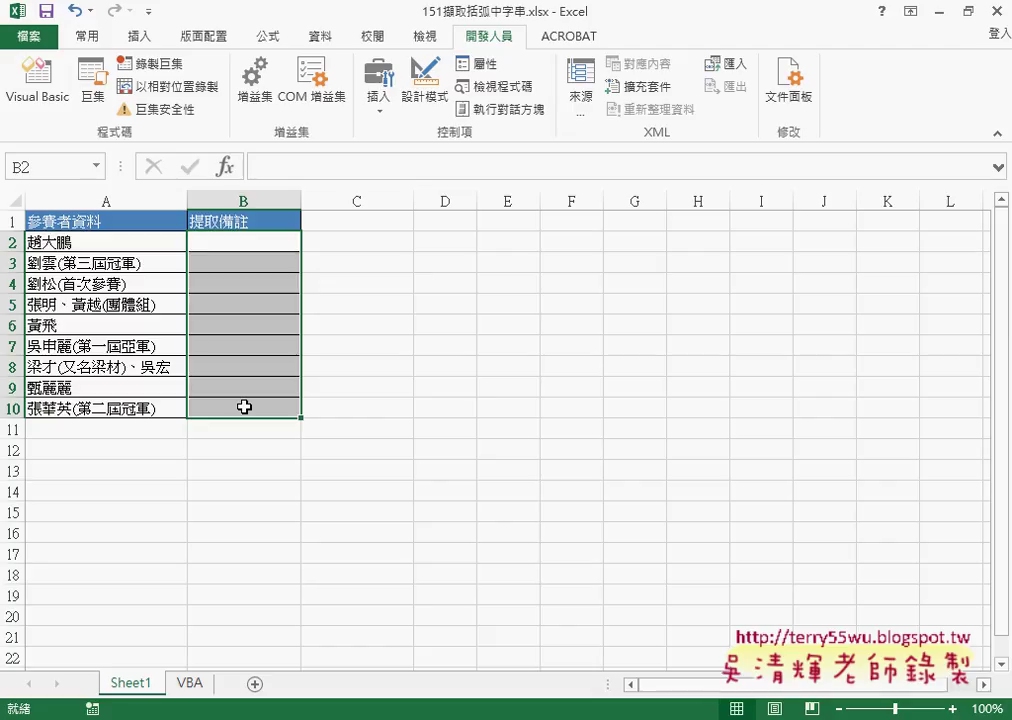
pyautogui.click(577, 700)
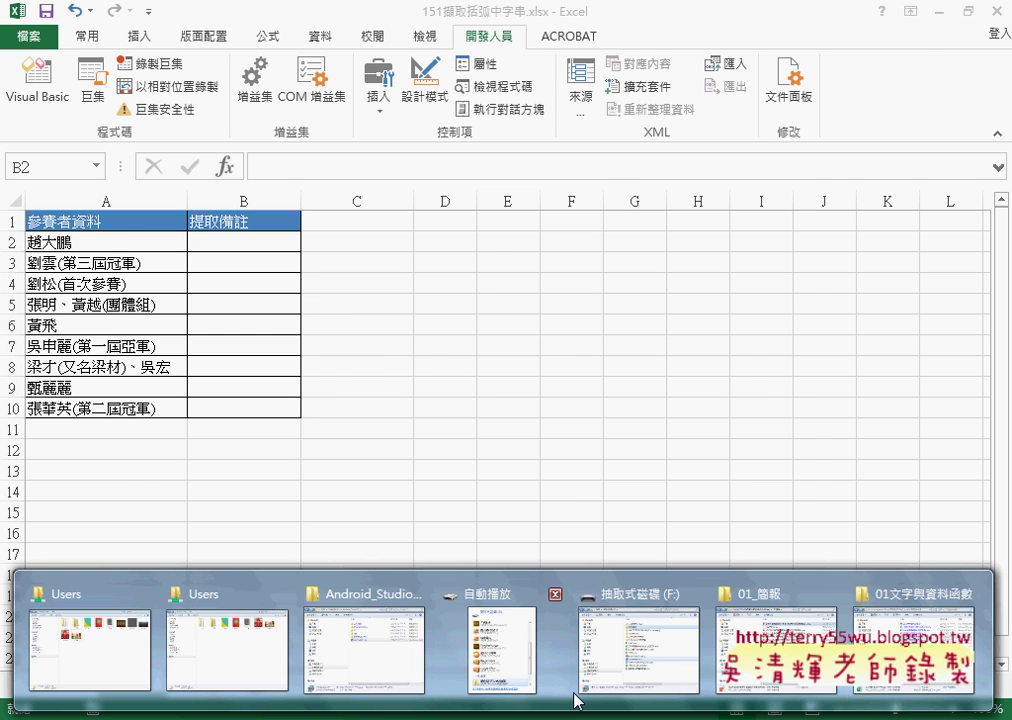
# - Bring the 01文字與資料函數 folder window forward and shift it slightly left
pyautogui.click(913, 645)
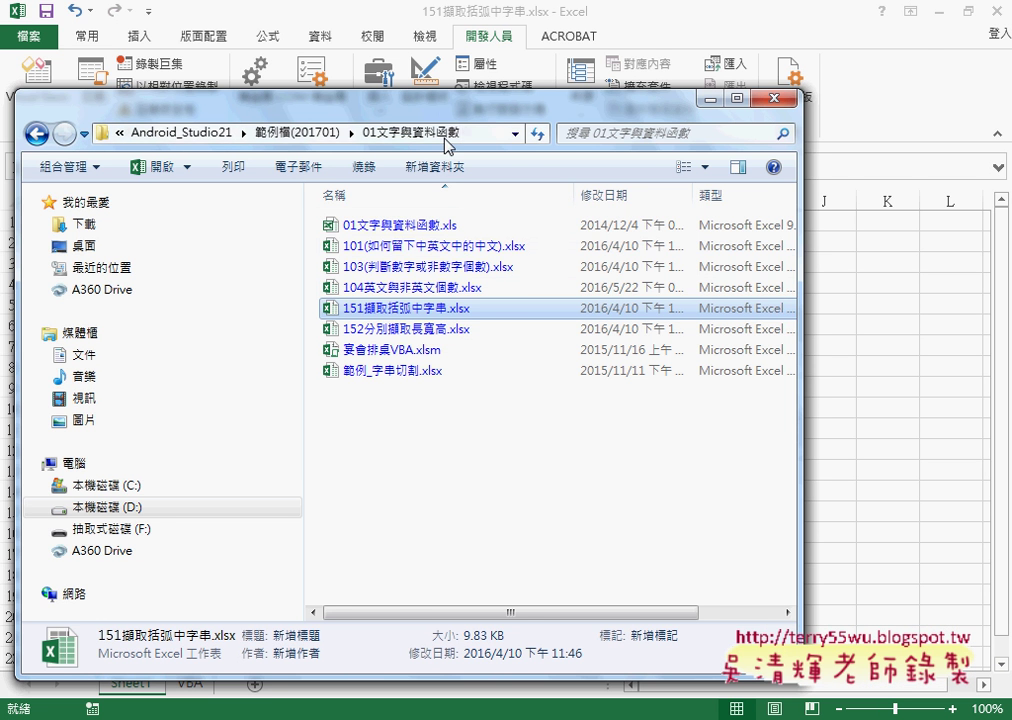
pyautogui.moveTo(406, 99); pyautogui.dragTo(330, 88)
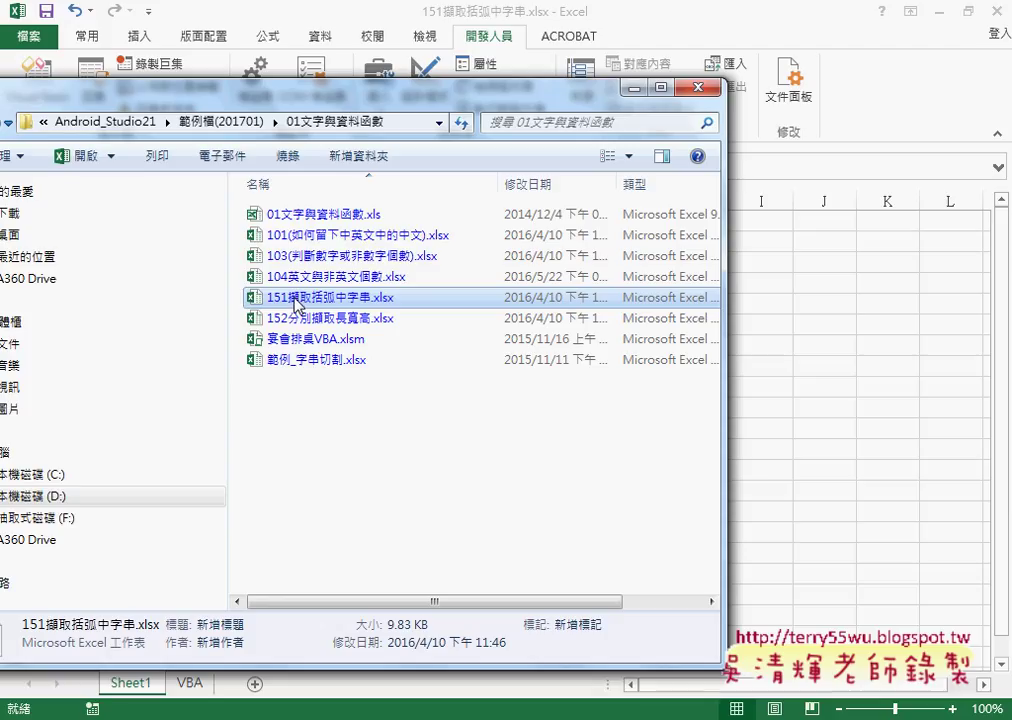